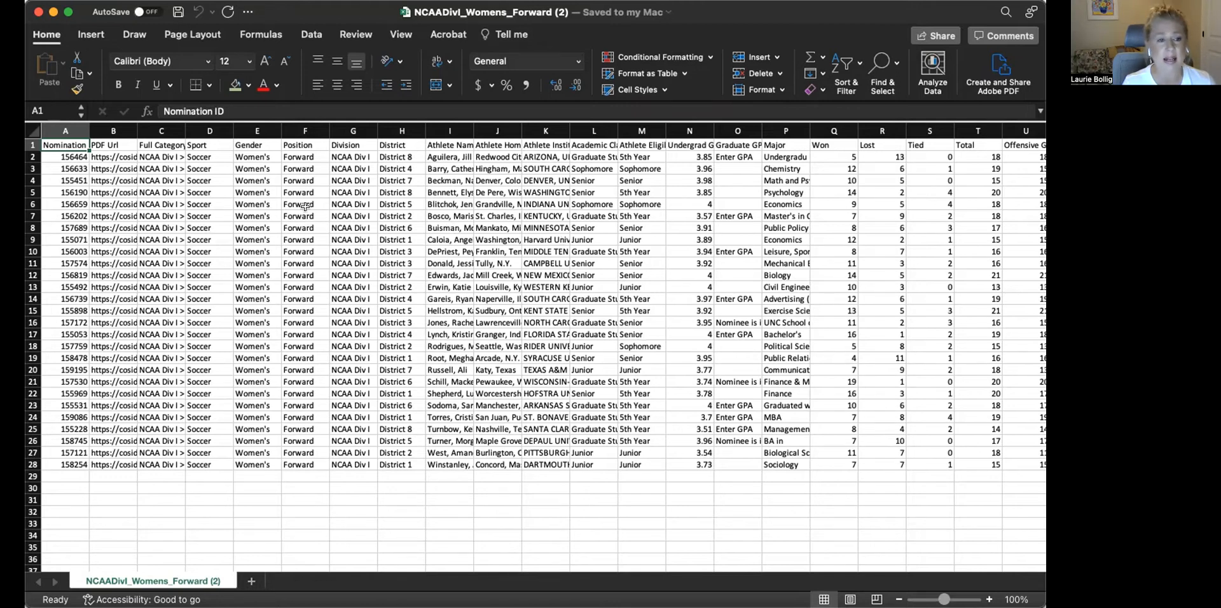
# - Autofit the column widths across the whole worksheet
pyautogui.click(34, 131)
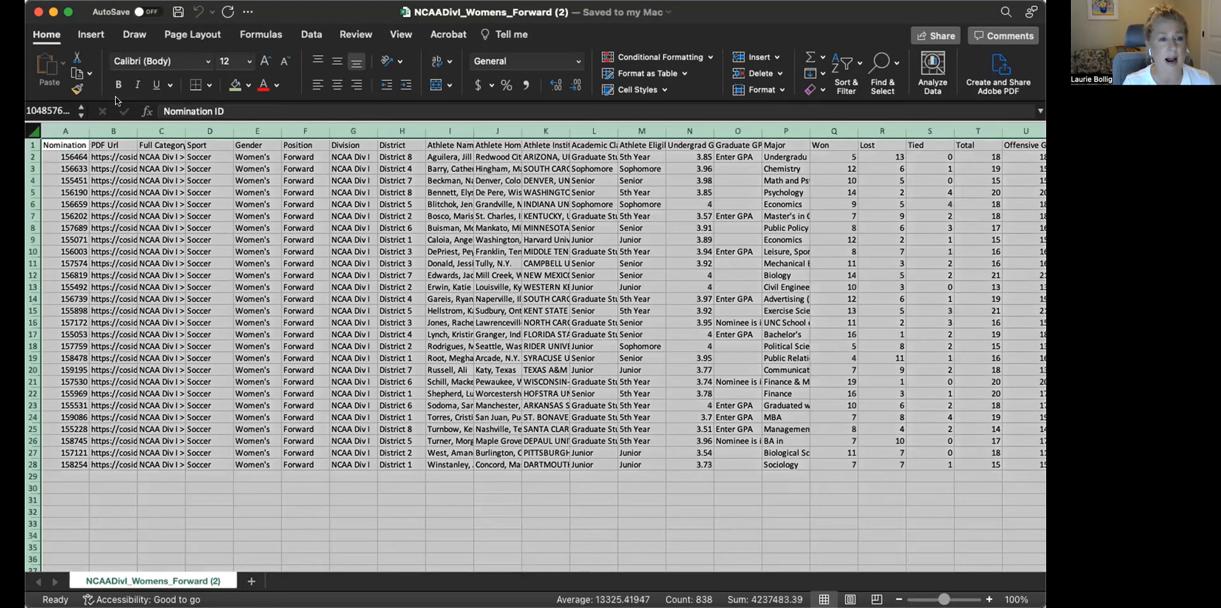
pyautogui.click(113, 0)
pyautogui.moveTo(116, 0)
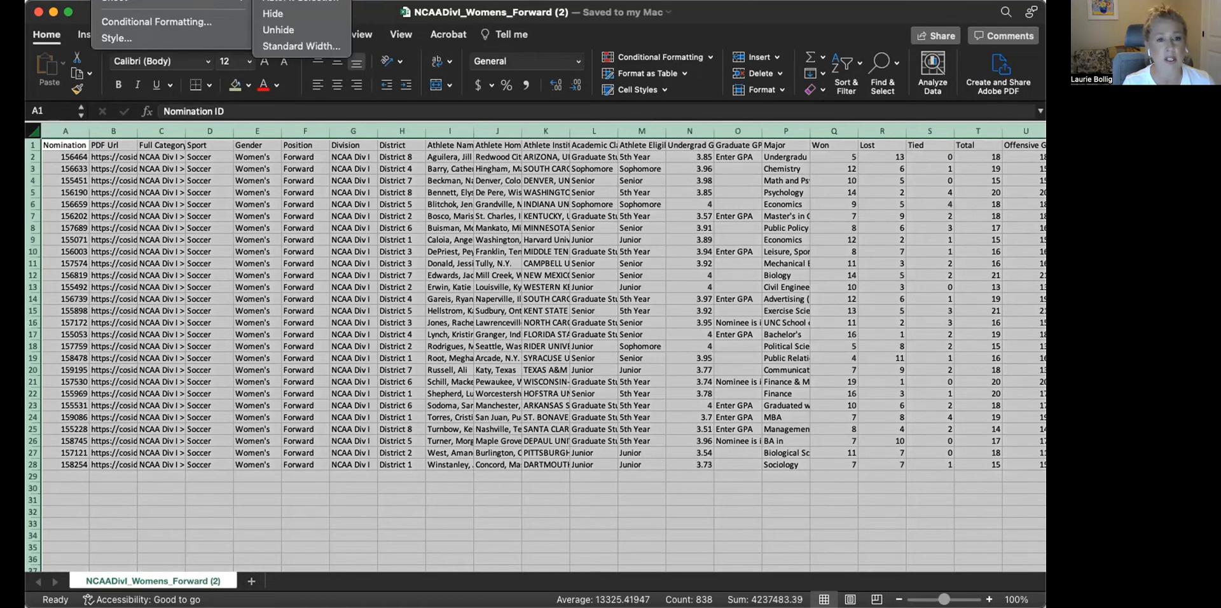
pyautogui.click(276, 1)
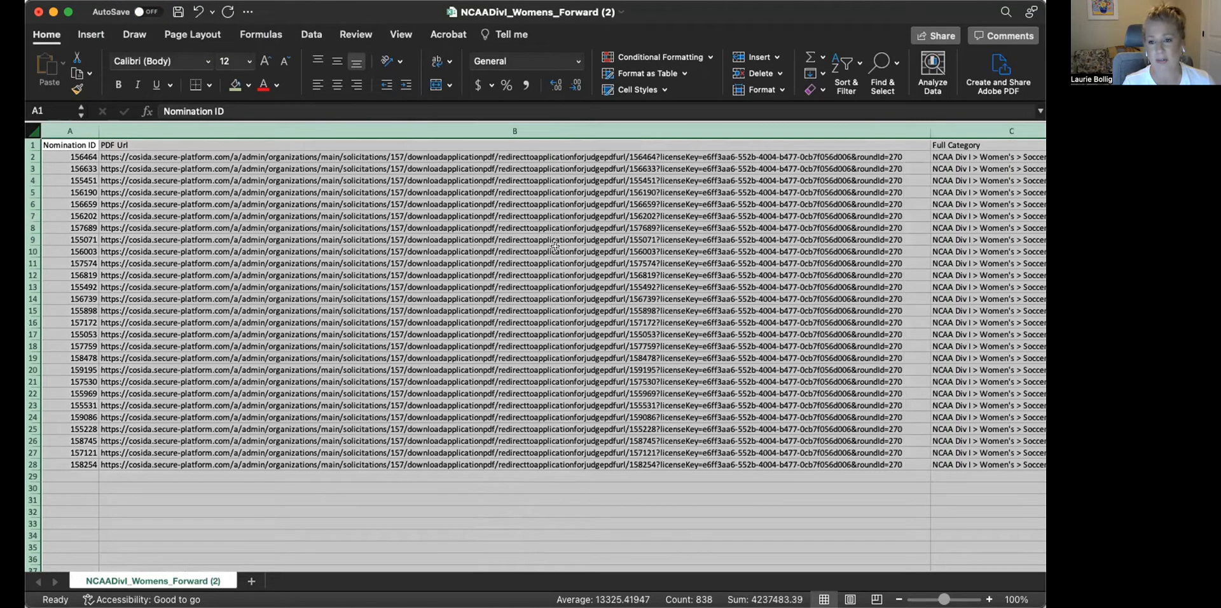
# - Delete the PDF Url column
pyautogui.click(243, 204)
pyautogui.click(235, 131)
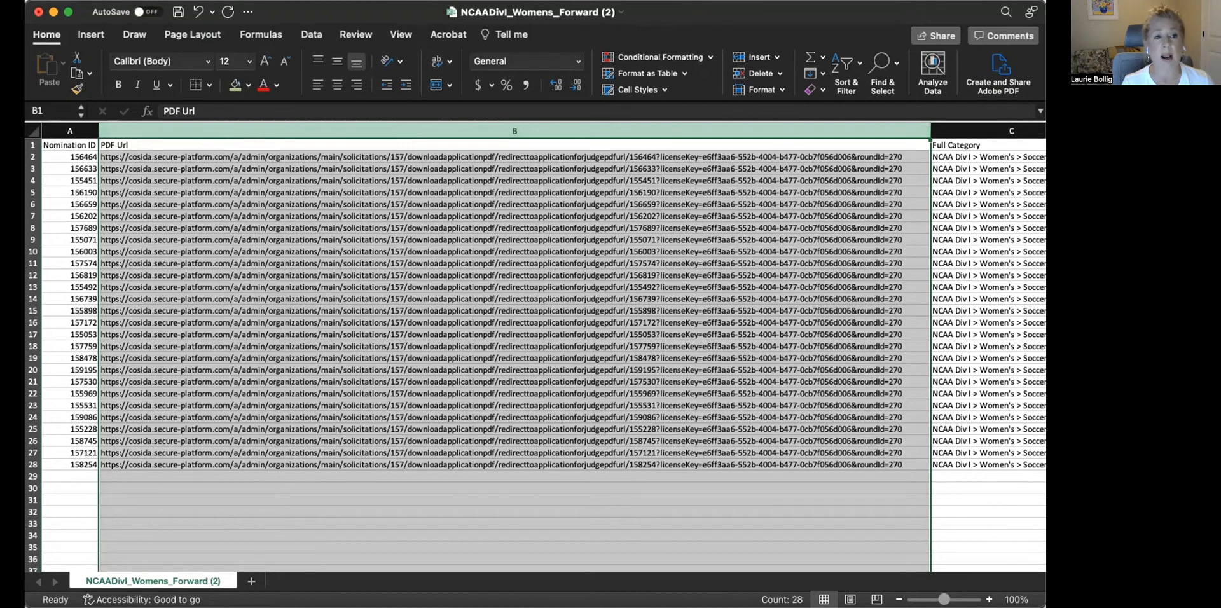
pyautogui.click(3, 0)
pyautogui.click(168, 175)
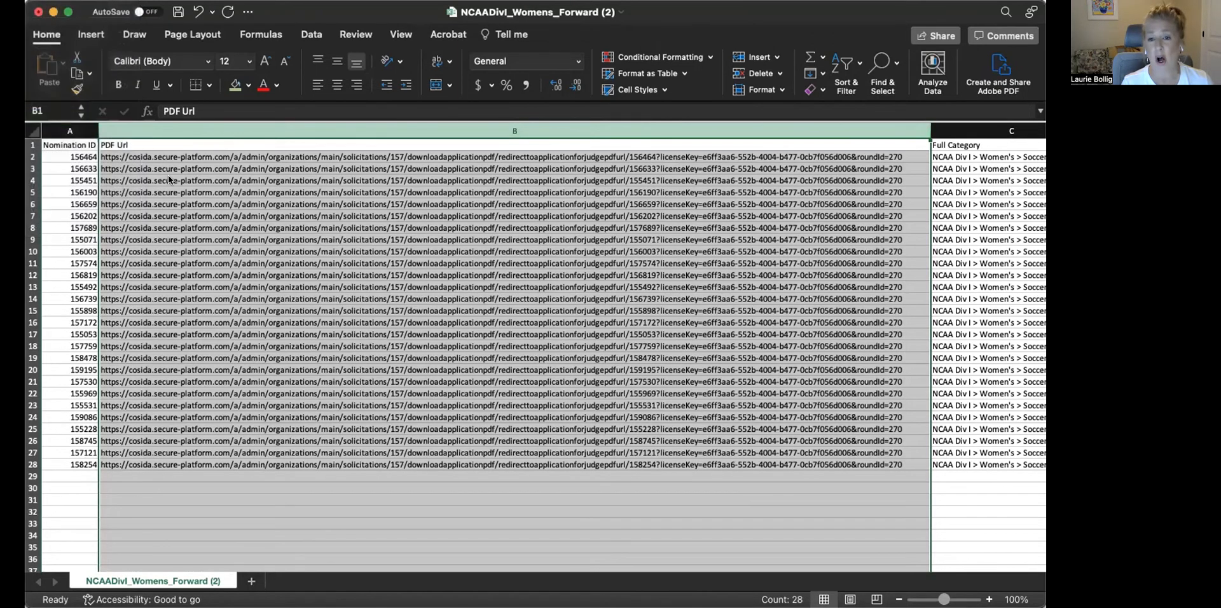
# - Delete the columns from Nomination ID through District so the sheet starts with Athlete Name
pyautogui.click(47, 128)
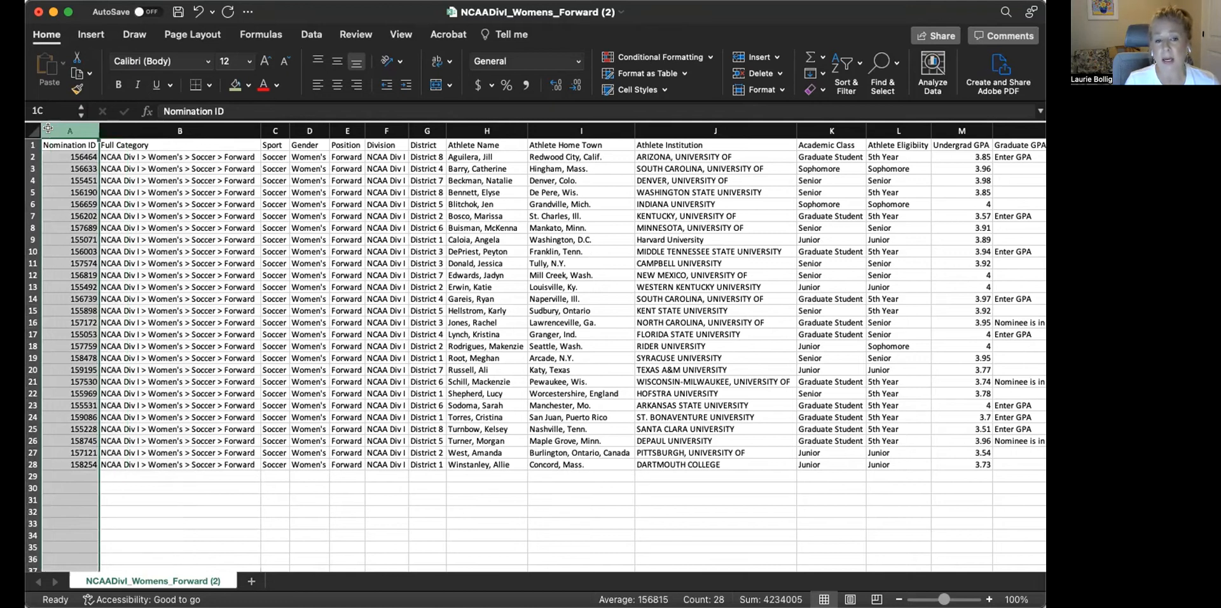
pyautogui.moveTo(48, 128); pyautogui.dragTo(411, 143)
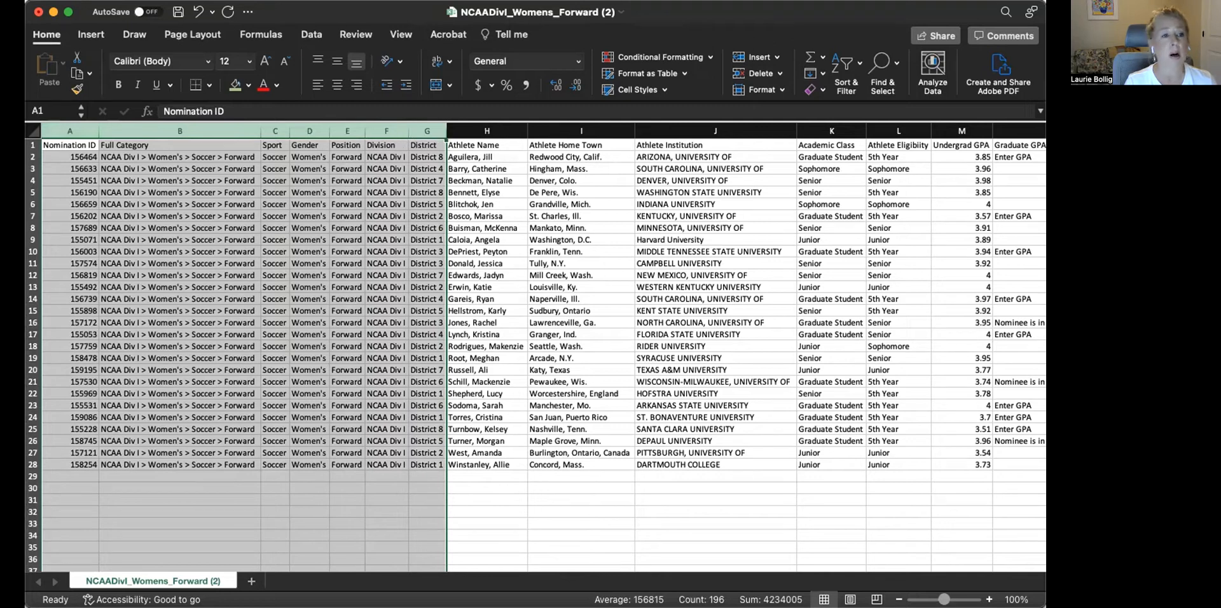
pyautogui.click(25, 0)
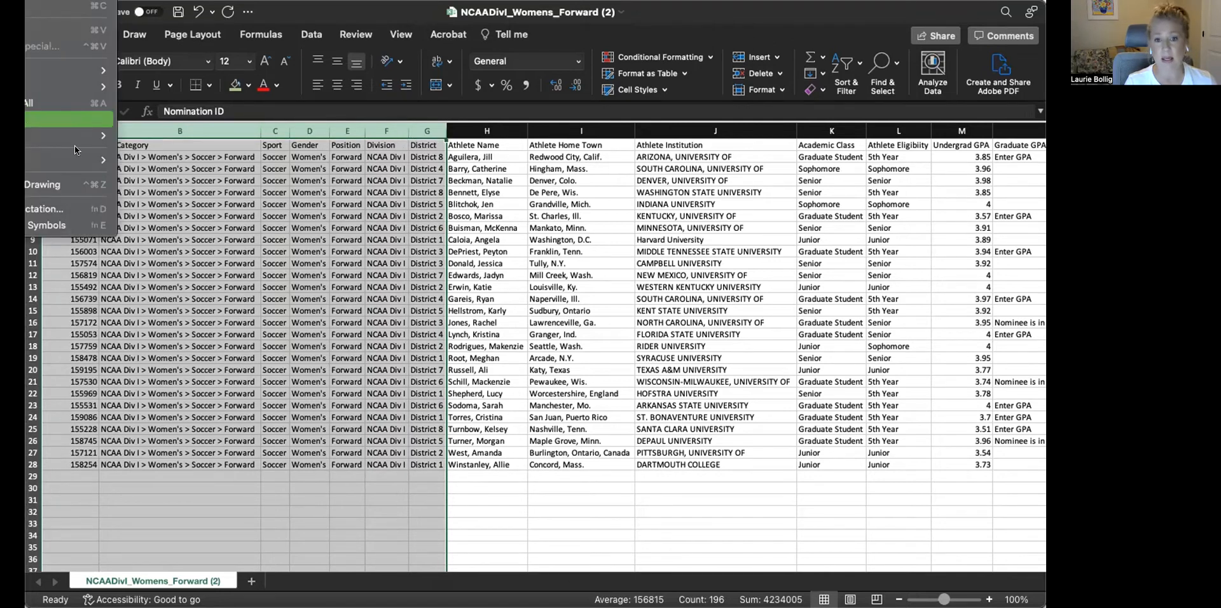
pyautogui.click(75, 121)
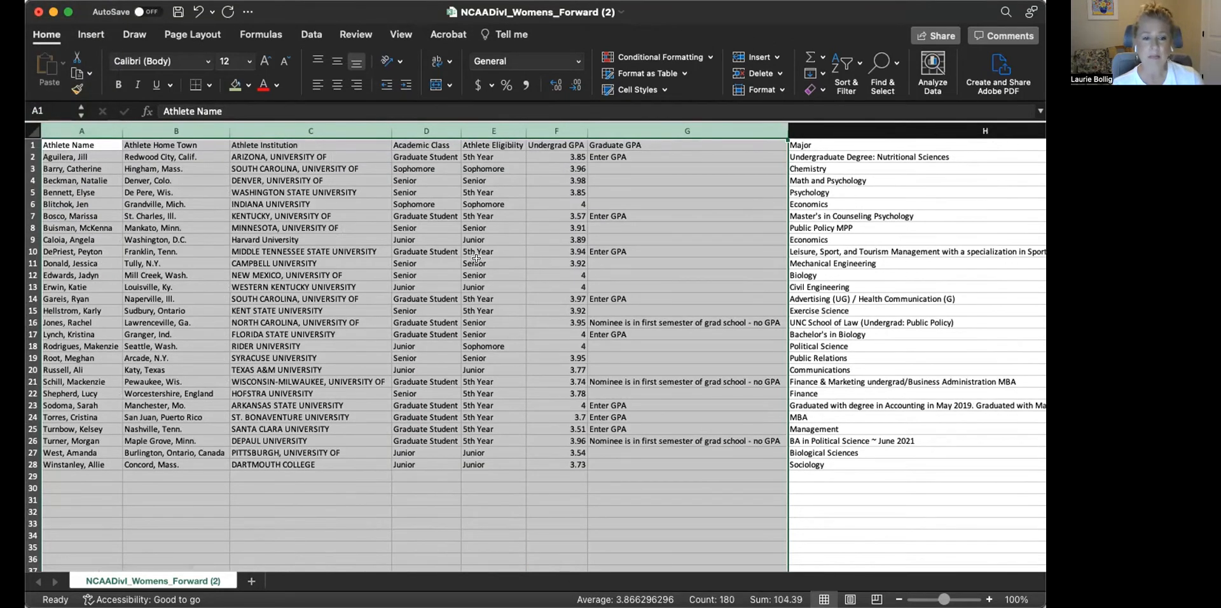
# - Delete the defensive and goalkeeping columns from Defensive Games Played through Shutouts
pyautogui.click(94, 168)
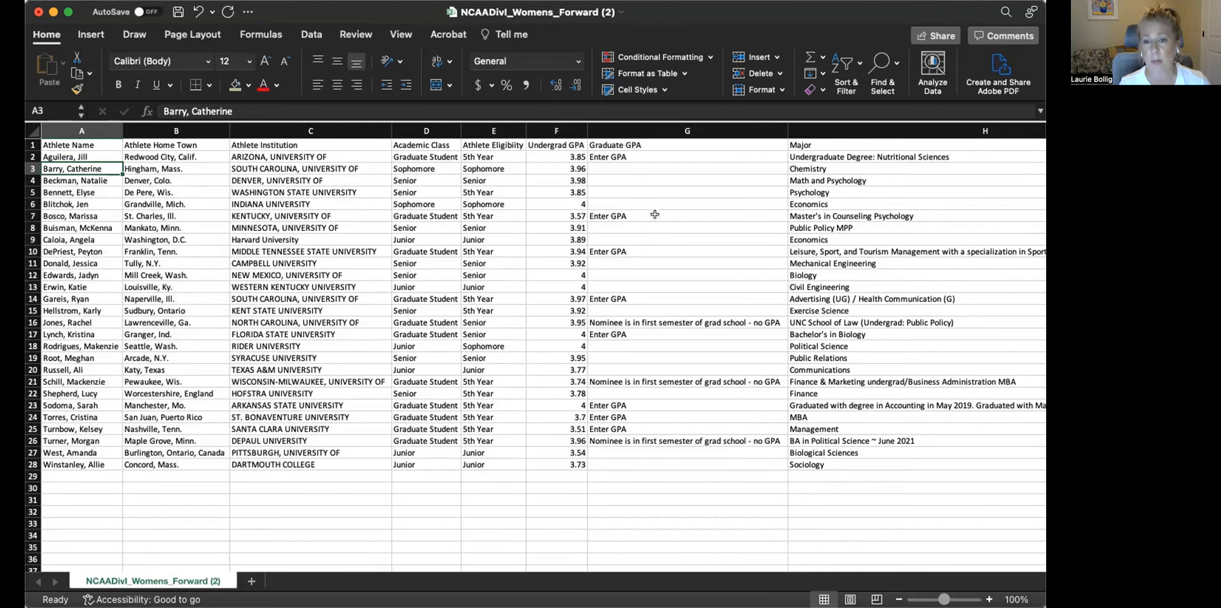
pyautogui.click(813, 155)
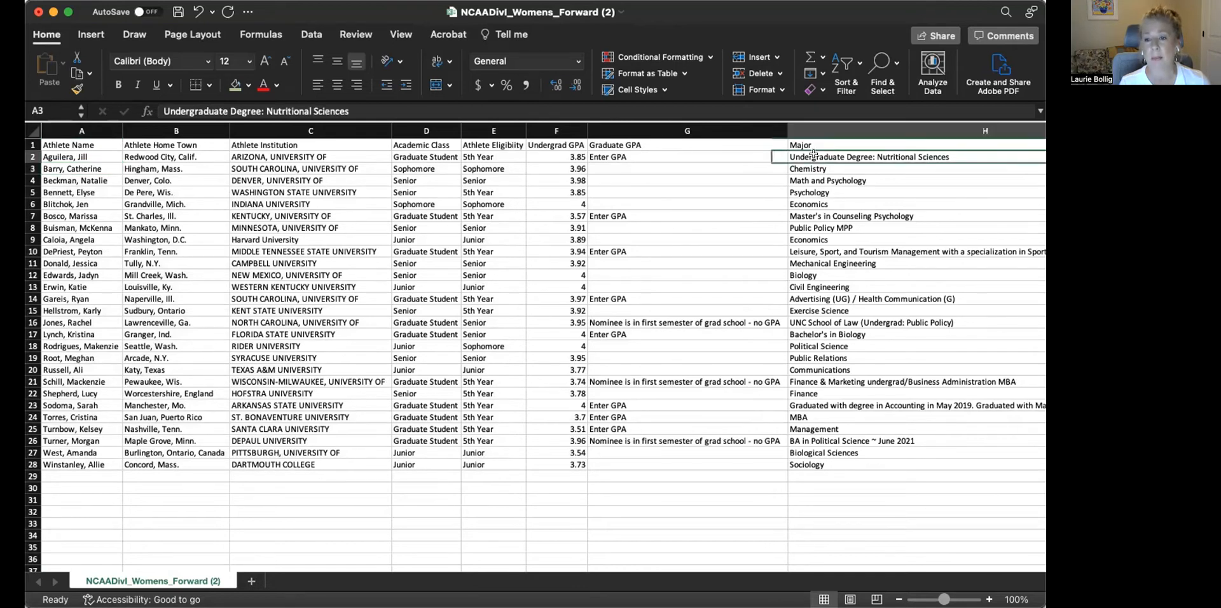
pyautogui.press('Right')
pyautogui.press('Right')
pyautogui.press('Right')
pyautogui.press('Right')
pyautogui.press('Right')
pyautogui.press('Right')
pyautogui.press('Right')
pyautogui.press('Right')
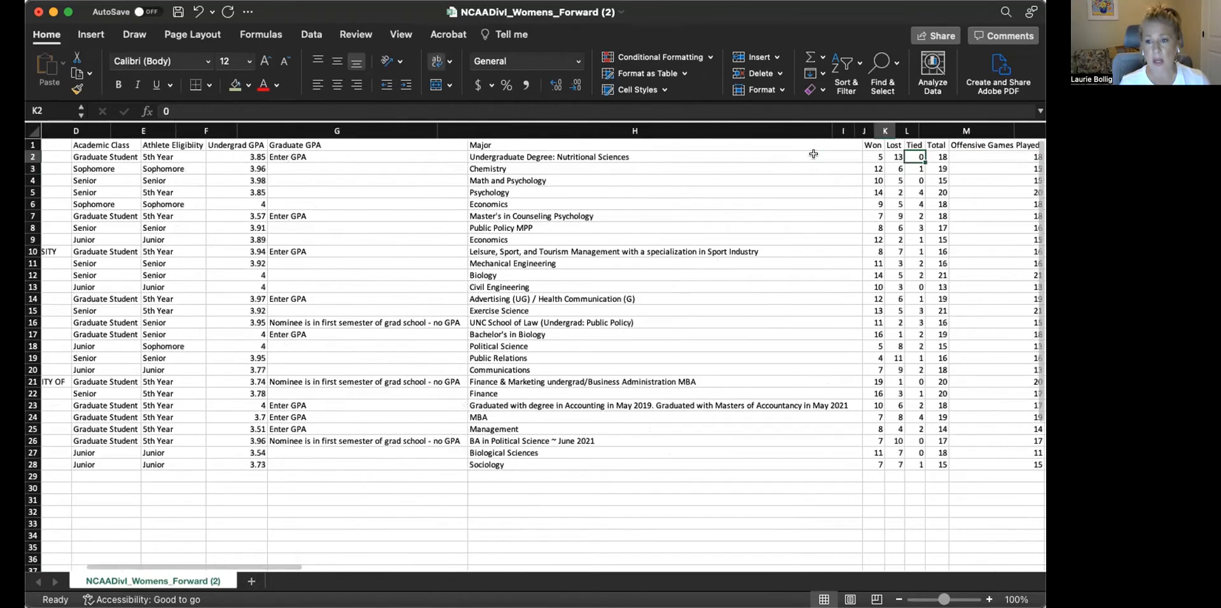
pyautogui.press('Right')
pyautogui.press('Right')
pyautogui.press('Right')
pyautogui.press('Right')
pyautogui.press('Right')
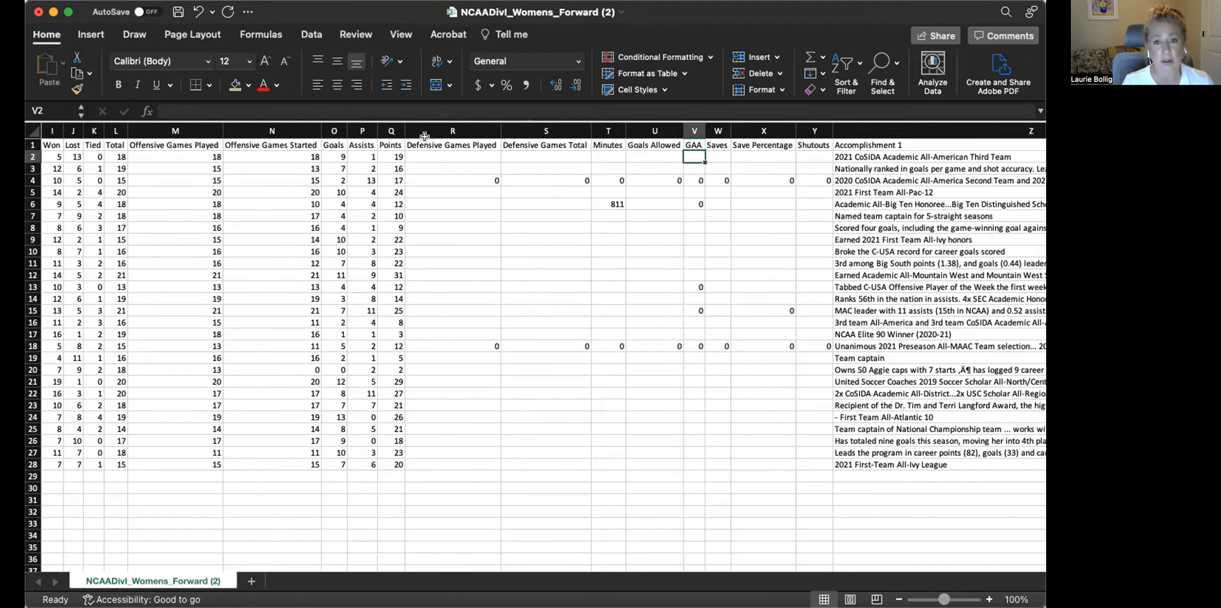
pyautogui.moveTo(425, 124); pyautogui.dragTo(800, 143)
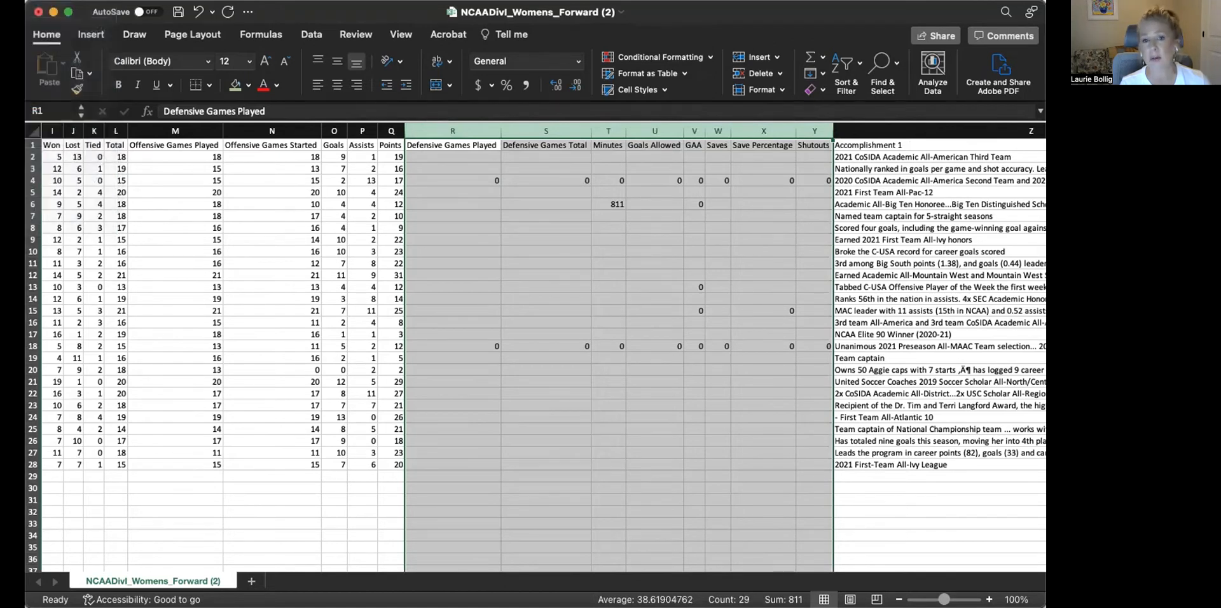
pyautogui.click(473, 135)
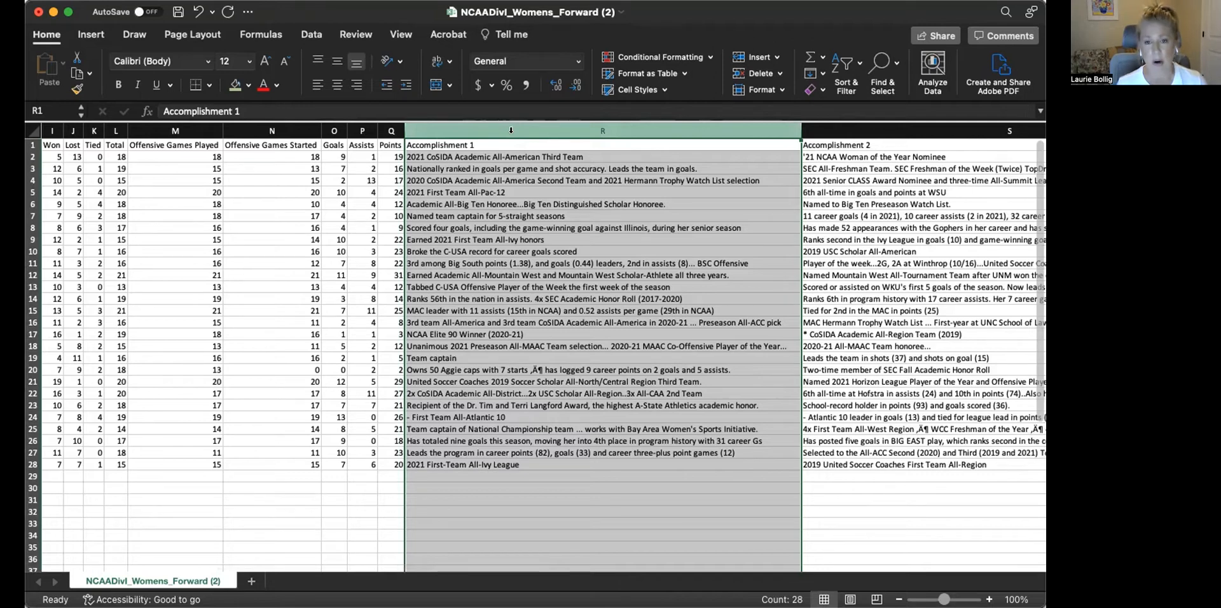
# - Look through the nominees' entries in the Accomplishment 1 to Accomplishment 5 columns
pyautogui.click(563, 167)
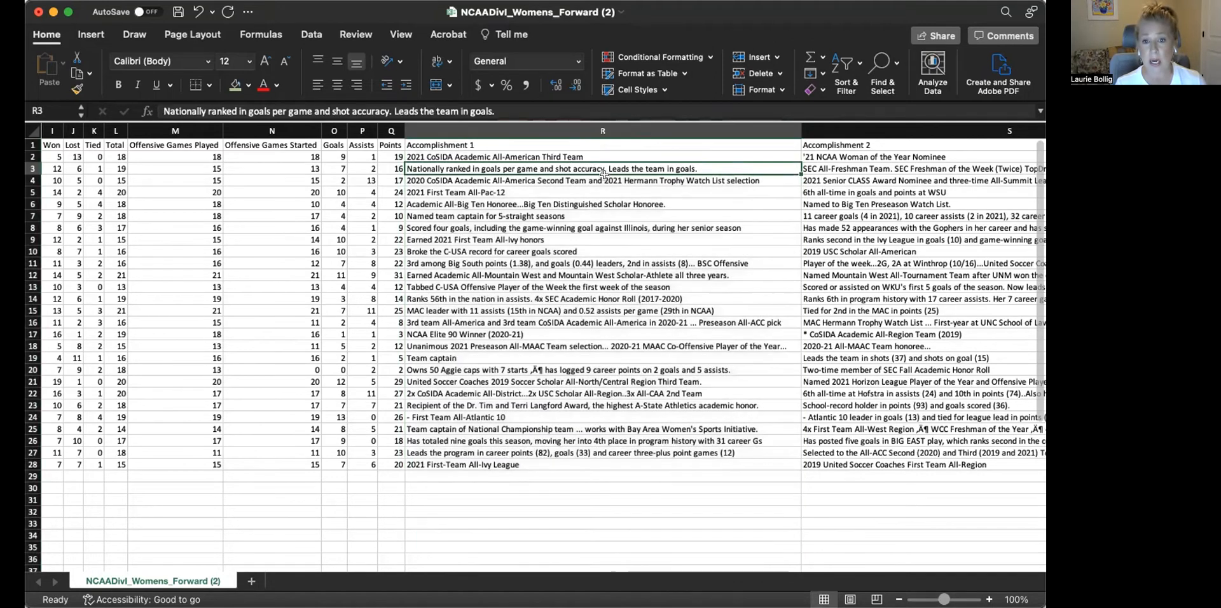
pyautogui.click(805, 169)
pyautogui.press('Right')
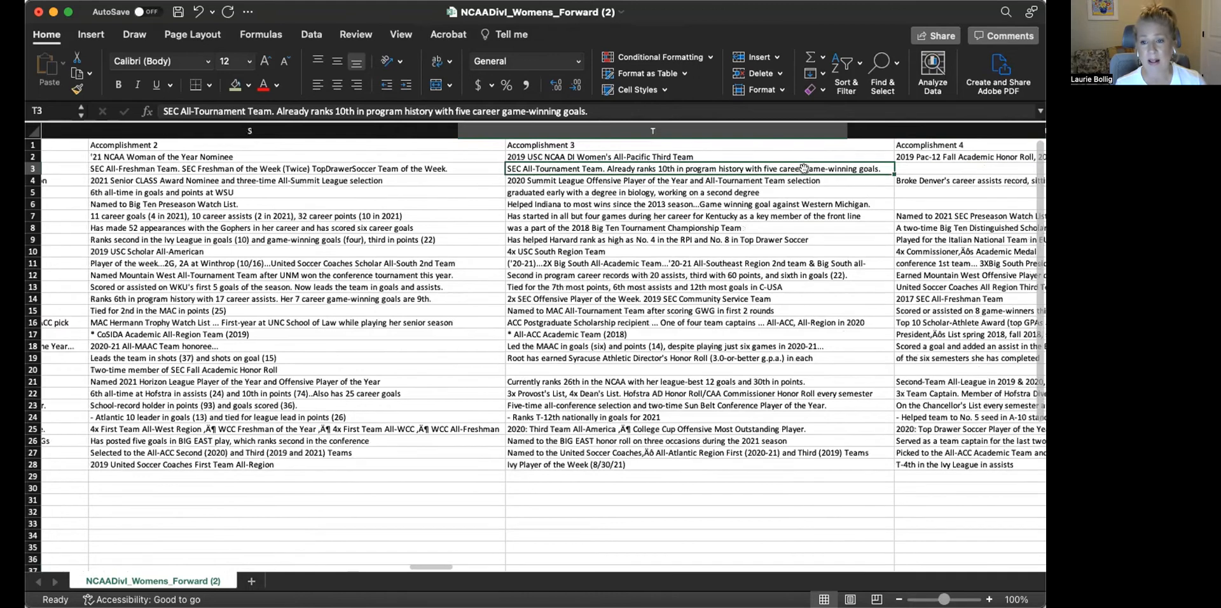
pyautogui.press('Right')
pyautogui.press('Left')
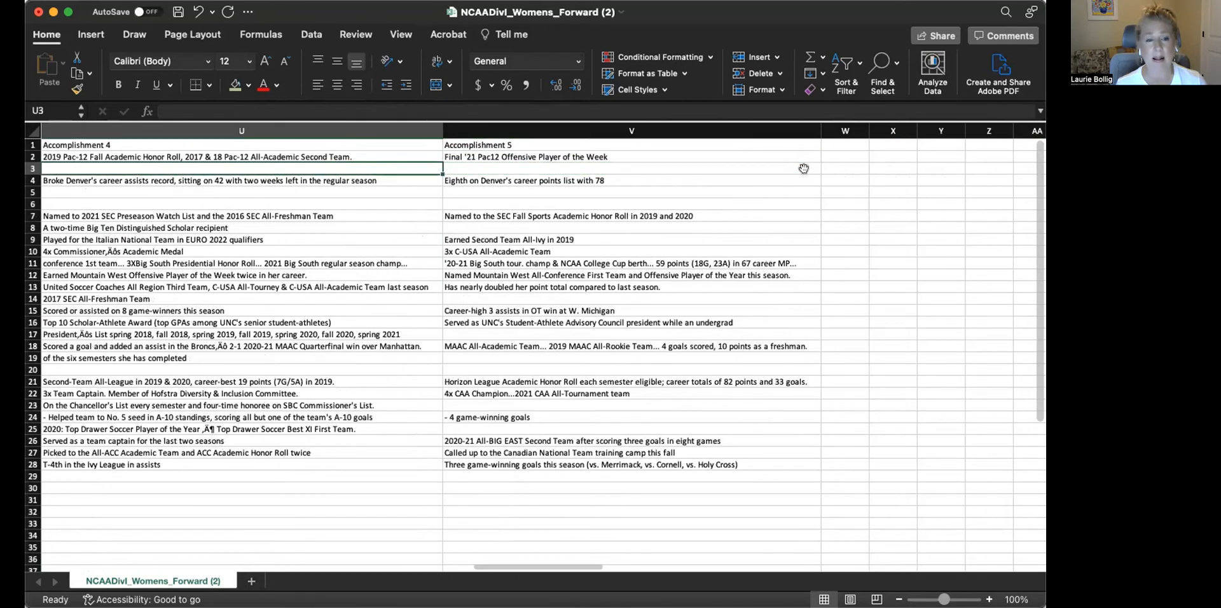
pyautogui.press('Left')
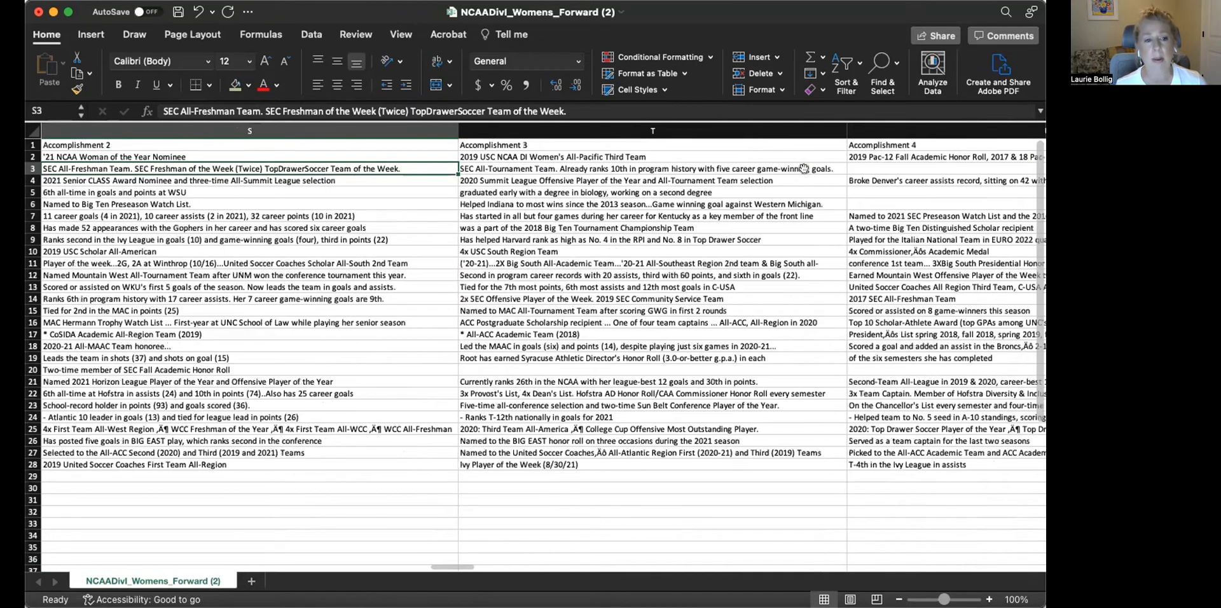
pyautogui.press('Left')
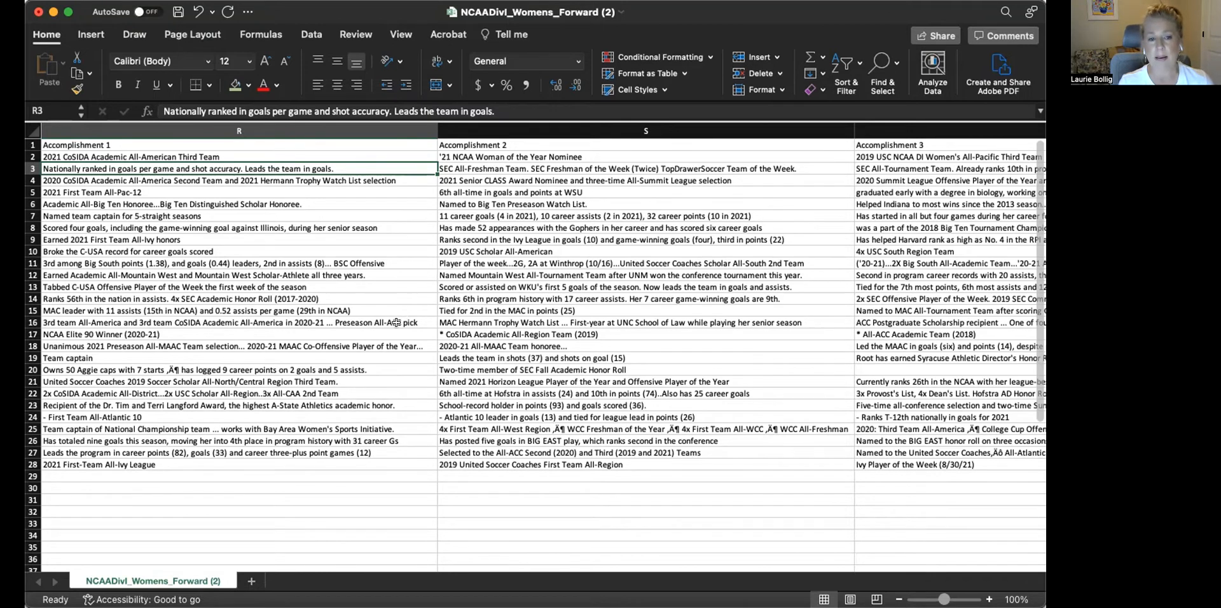
# - Fill row 3, the South Carolina sophomore nominee, with yellow
pyautogui.click(33, 168)
pyautogui.click(248, 84)
pyautogui.click(279, 252)
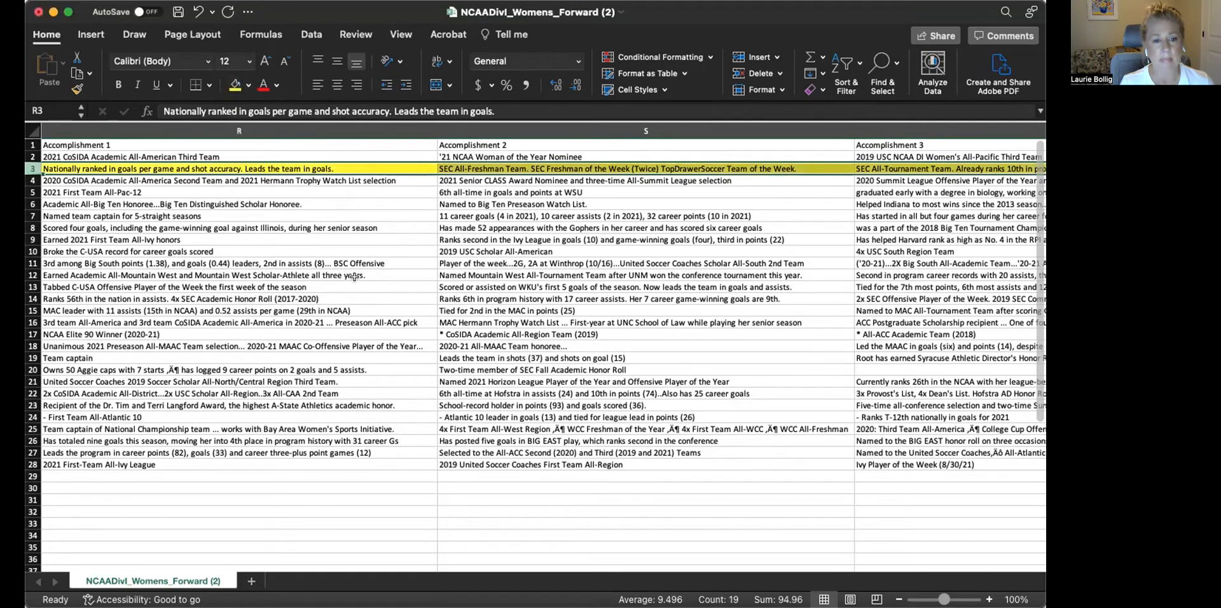
pyautogui.click(288, 240)
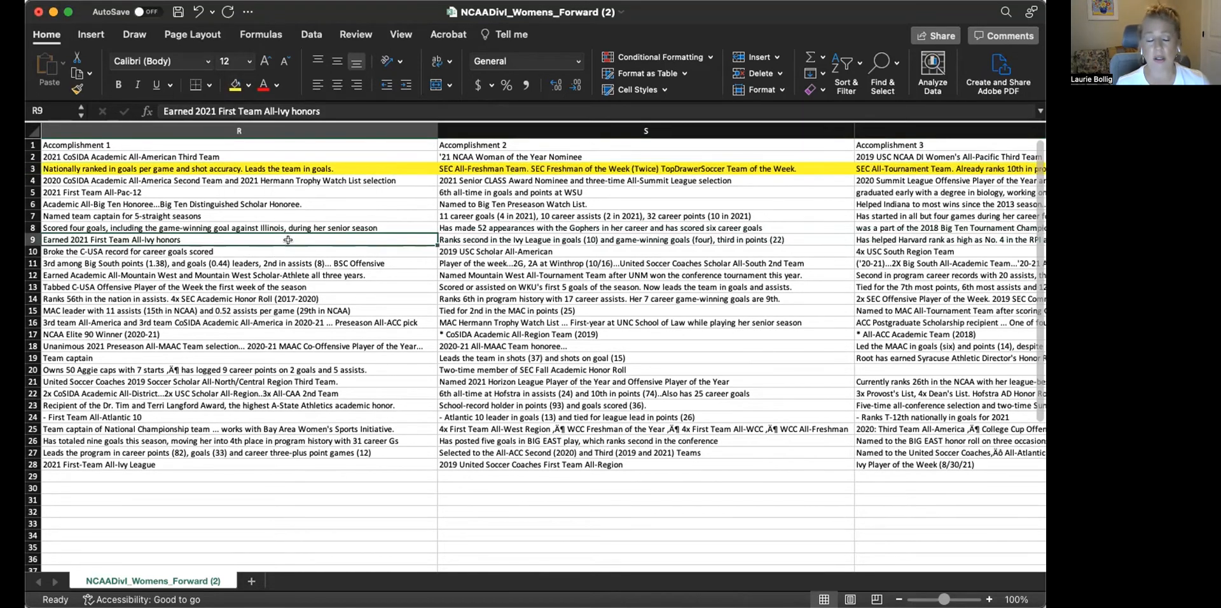
# - Review the nominees' game statistics, majors, GPAs and athletic eligibility, working back from the accomplishment columns
pyautogui.press('Left')
pyautogui.press('Left')
pyautogui.press('Left')
pyautogui.press('Left')
pyautogui.press('Left')
pyautogui.press('Left')
pyautogui.press('Left')
pyautogui.press('Left')
pyautogui.press('Left')
pyautogui.press('Left')
pyautogui.press('Left')
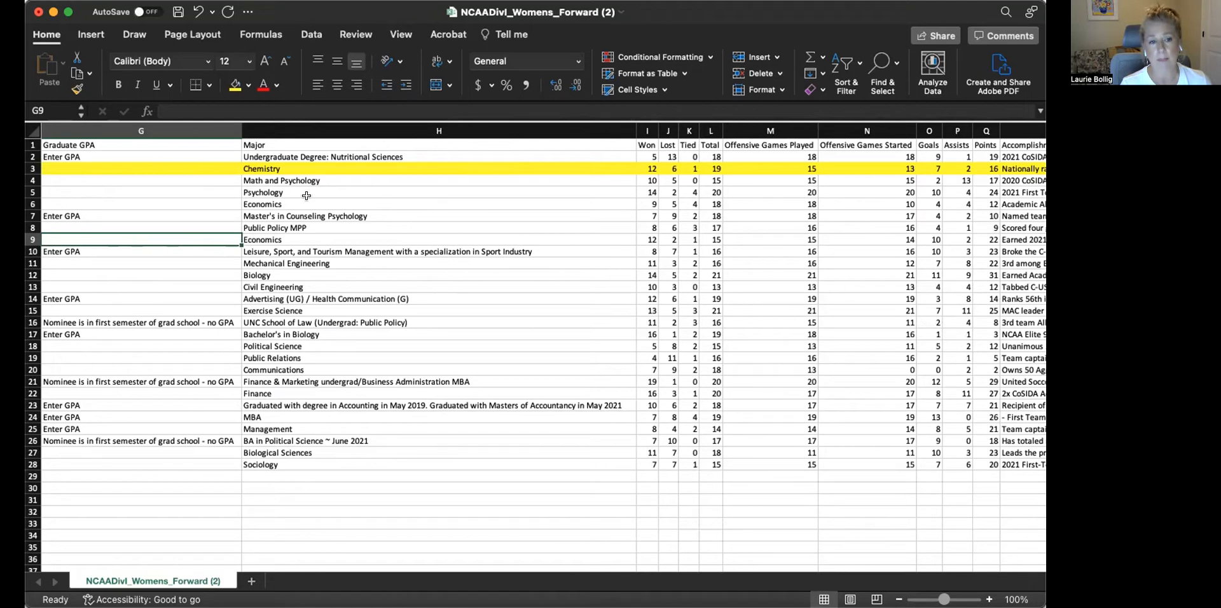
pyautogui.click(200, 156)
pyautogui.press('Left')
pyautogui.press('Left')
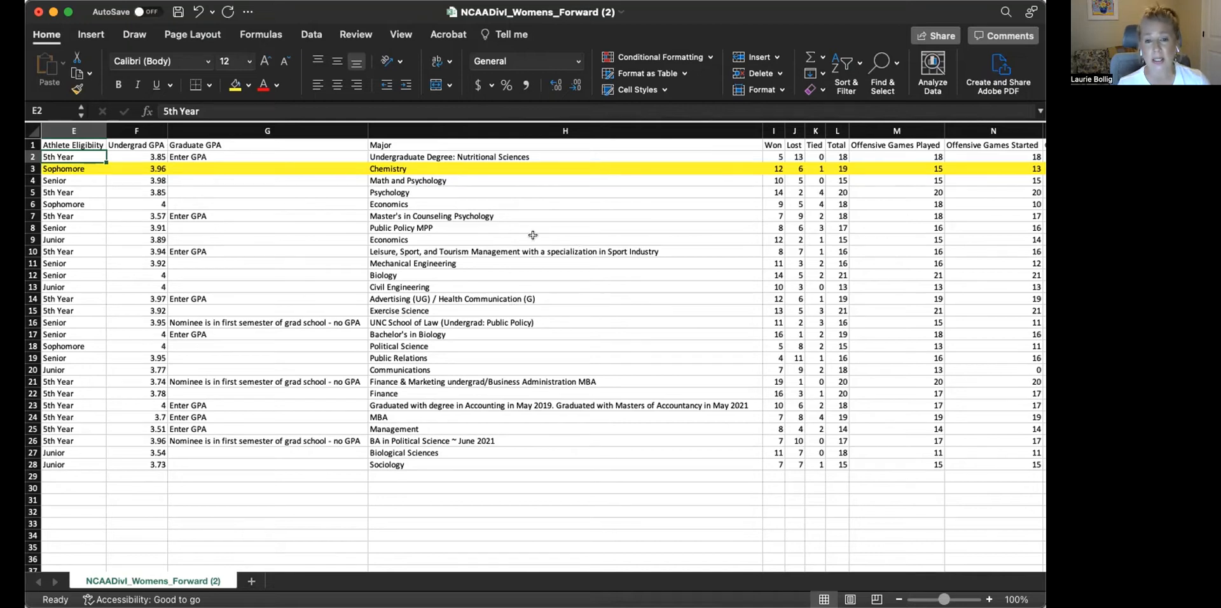
# - Examine the Kentucky nominee's record, offensive statistics and accomplishments across row 7
pyautogui.click(568, 217)
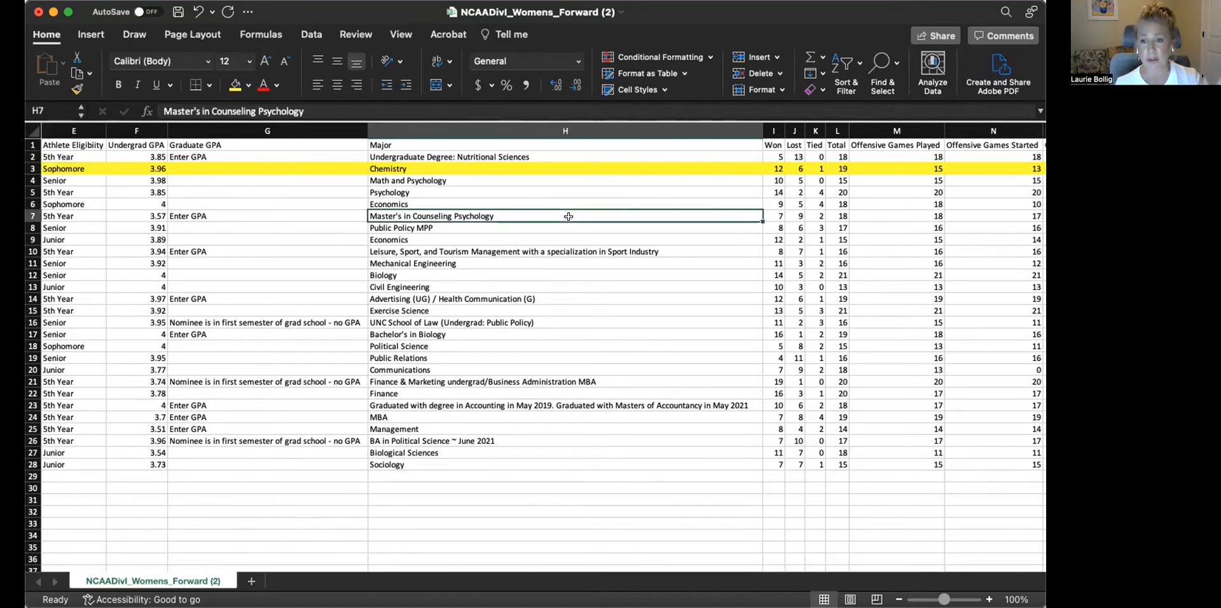
pyautogui.press('Right')
pyautogui.press('Right')
pyautogui.press('Right')
pyautogui.press('Right')
pyautogui.press('Right')
pyautogui.press('Right')
pyautogui.press('Right')
pyautogui.press('Right')
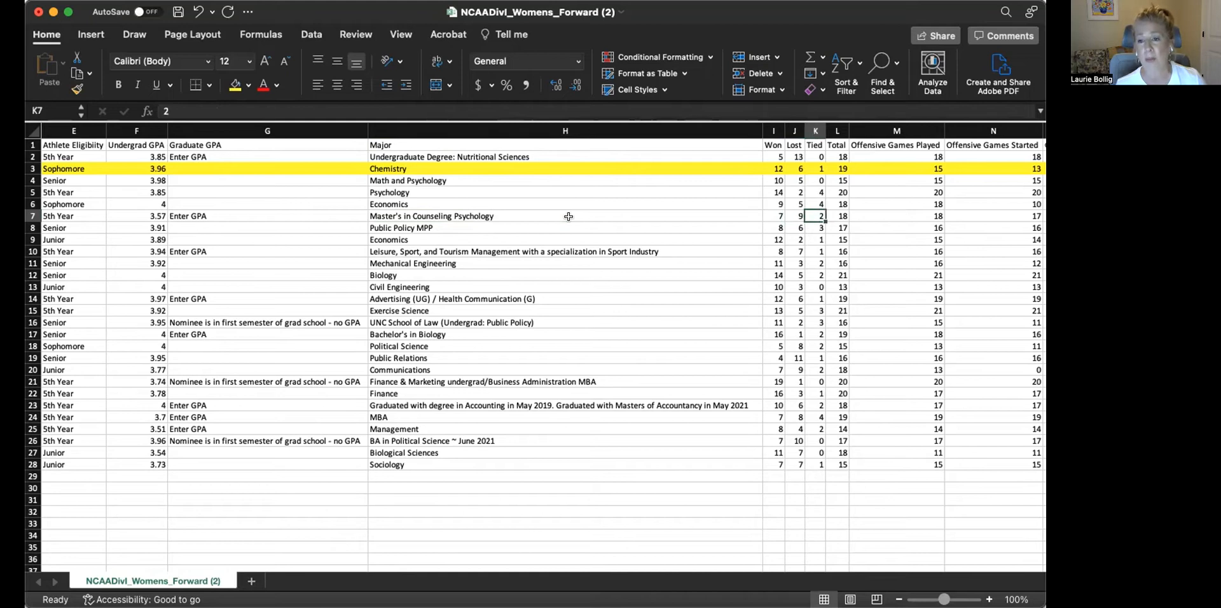
pyautogui.press('Right')
pyautogui.press('Right')
pyautogui.press('Right')
pyautogui.press('Right')
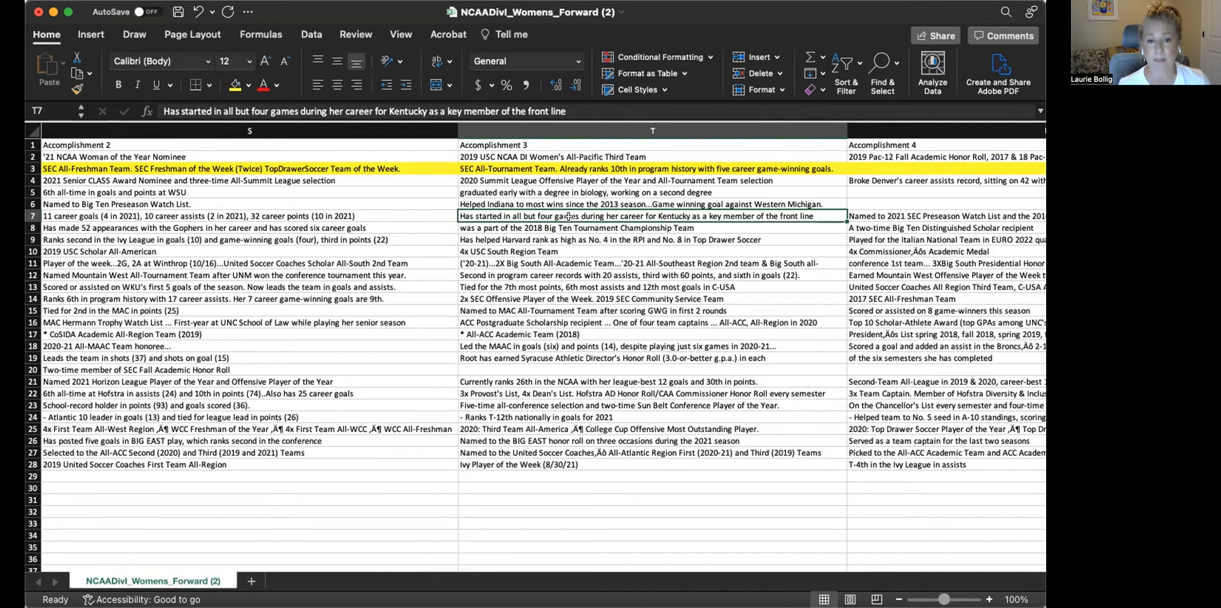
pyautogui.press('Left')
pyautogui.press('Left')
pyautogui.press('Left')
pyautogui.press('Left')
pyautogui.press('Left')
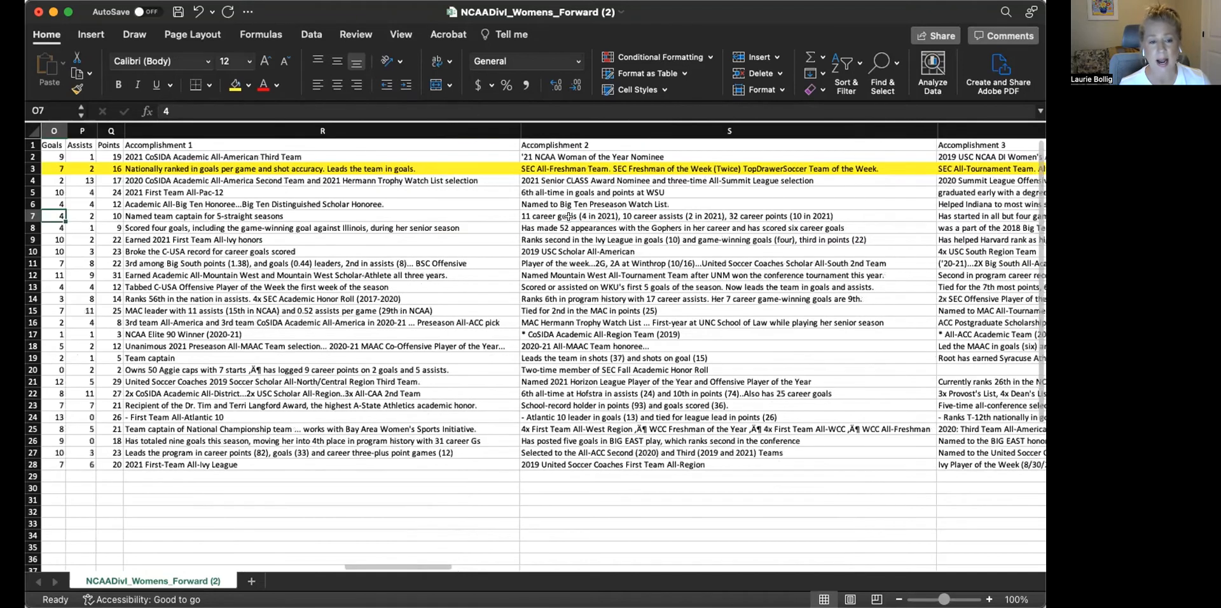
pyautogui.press('Left')
pyautogui.press('Left')
pyautogui.press('Left')
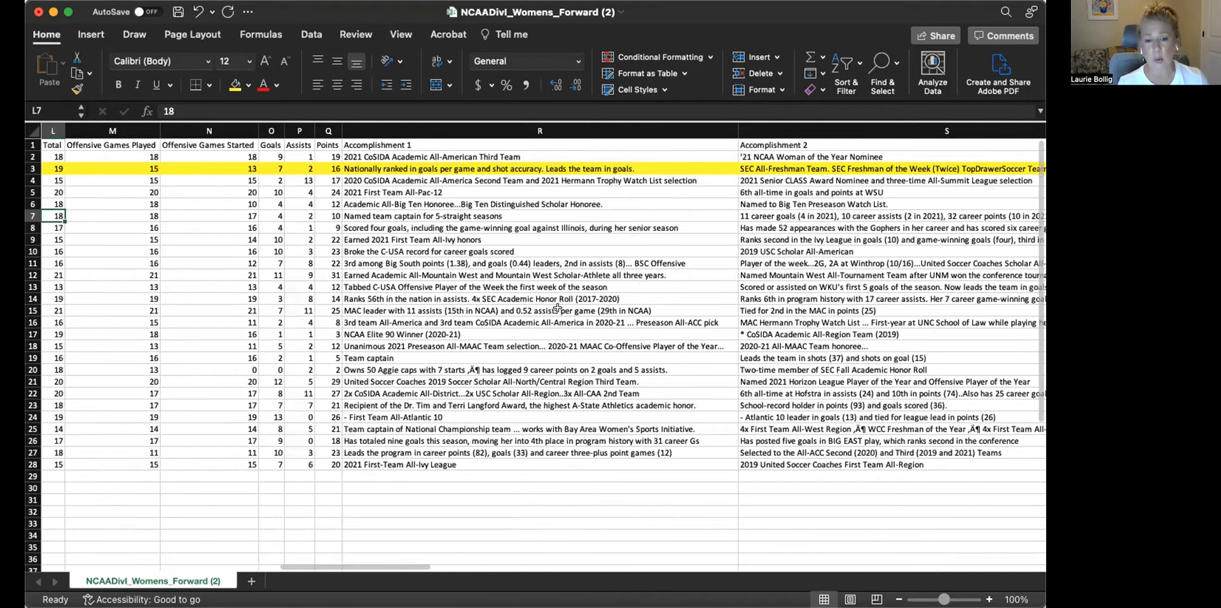
# - Fill row 7, the Kentucky nominee, and row 12, the New Mexico nominee, with yellow
pyautogui.click(188, 329)
pyautogui.press('Left')
pyautogui.press('Left')
pyautogui.press('Left')
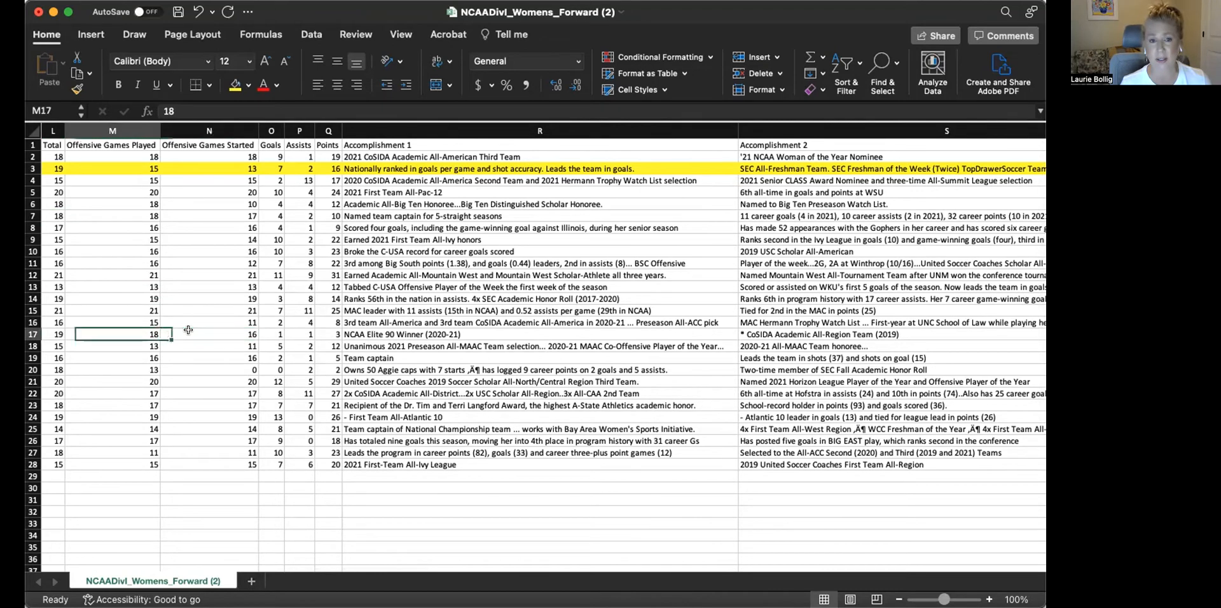
pyautogui.press('Left')
pyautogui.press('Left')
pyautogui.press('Left')
pyautogui.press('Left')
pyautogui.press('Left')
pyautogui.press('Left')
pyautogui.press('Left')
pyautogui.press('Left')
pyautogui.press('Left')
pyautogui.press('Left')
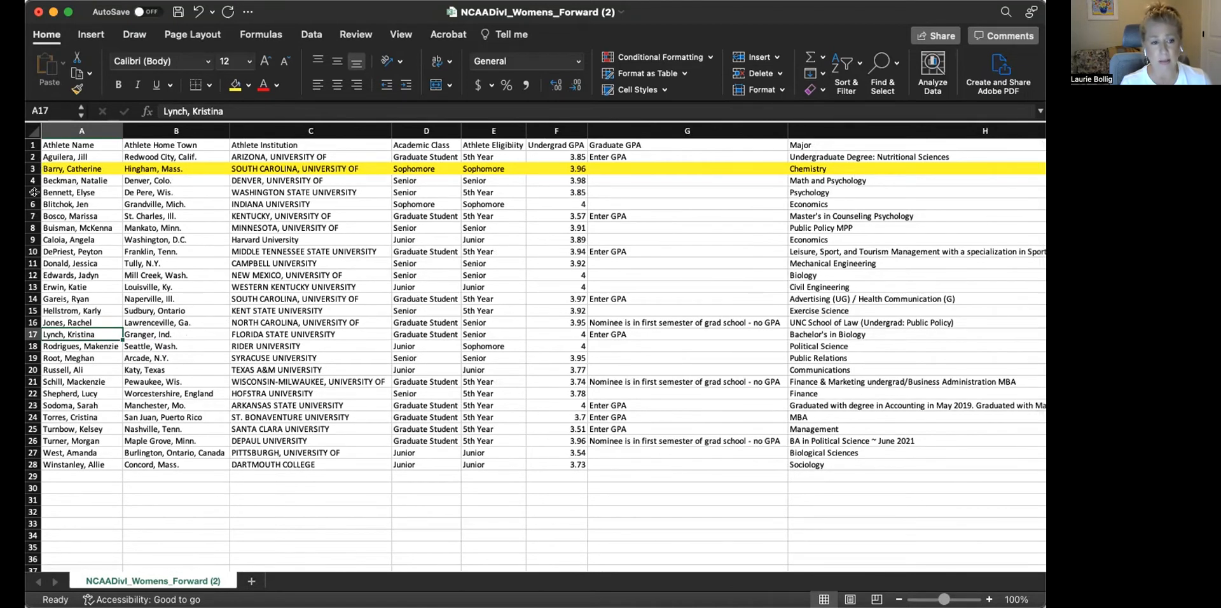
pyautogui.click(33, 217)
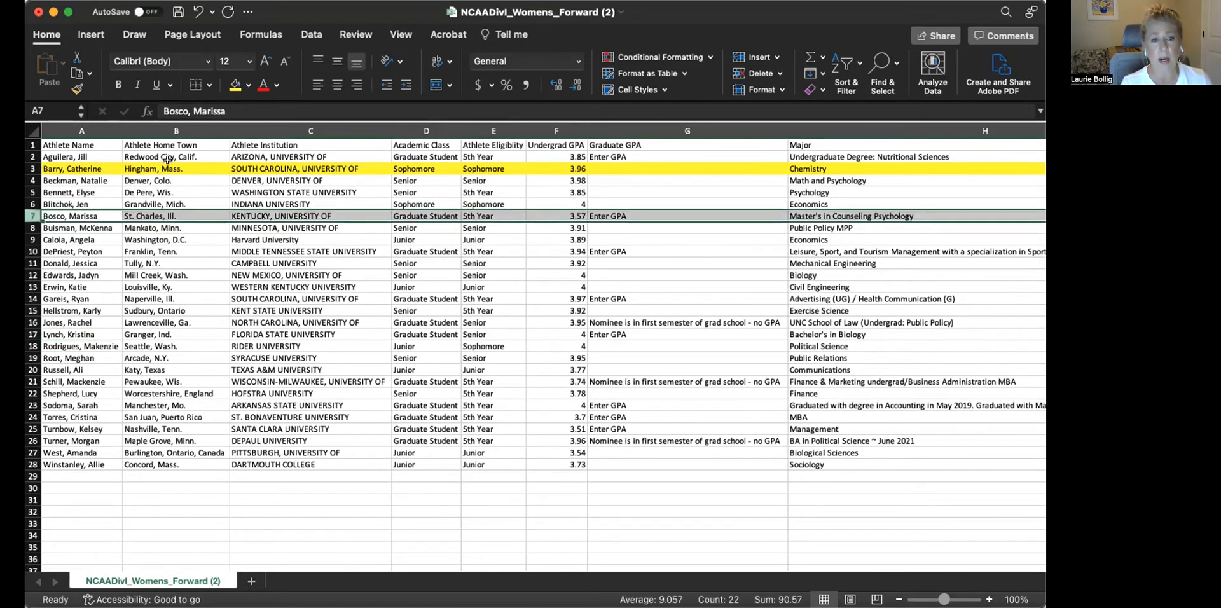
pyautogui.click(231, 89)
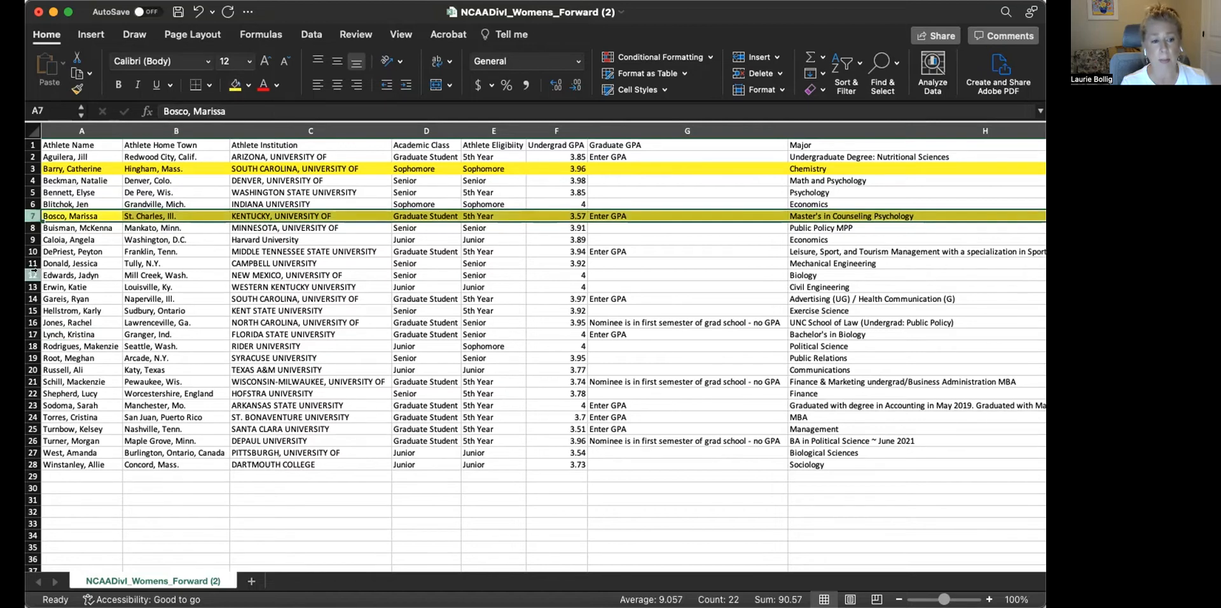
pyautogui.click(33, 274)
pyautogui.click(230, 89)
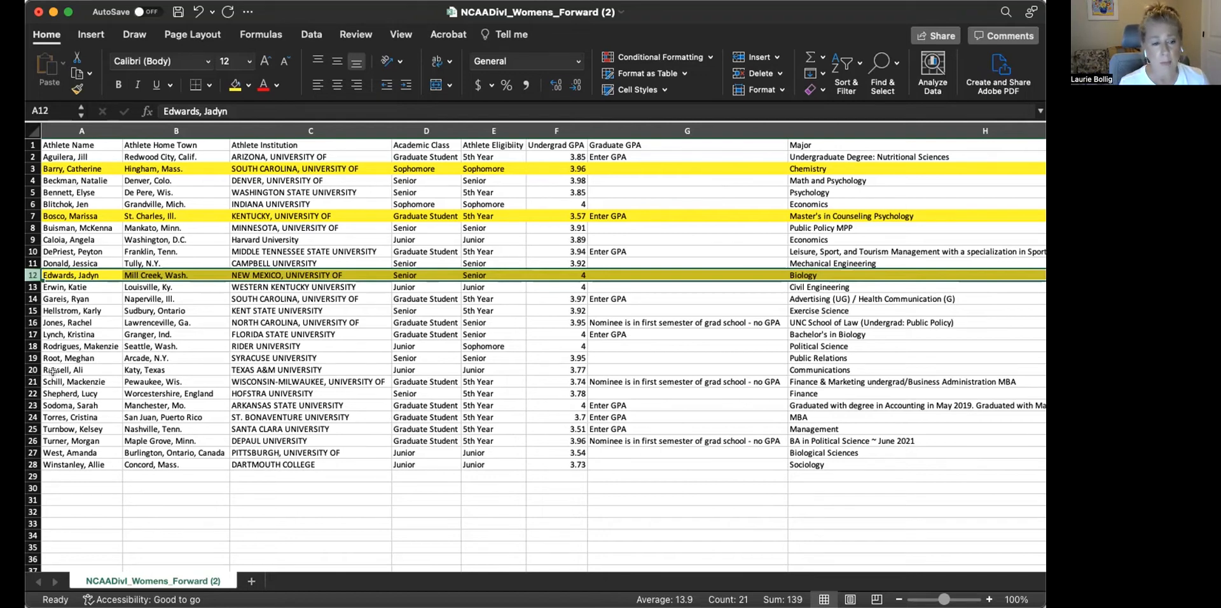
# - Fill row 21, the Wisconsin-Milwaukee nominee, with light green
pyautogui.click(35, 380)
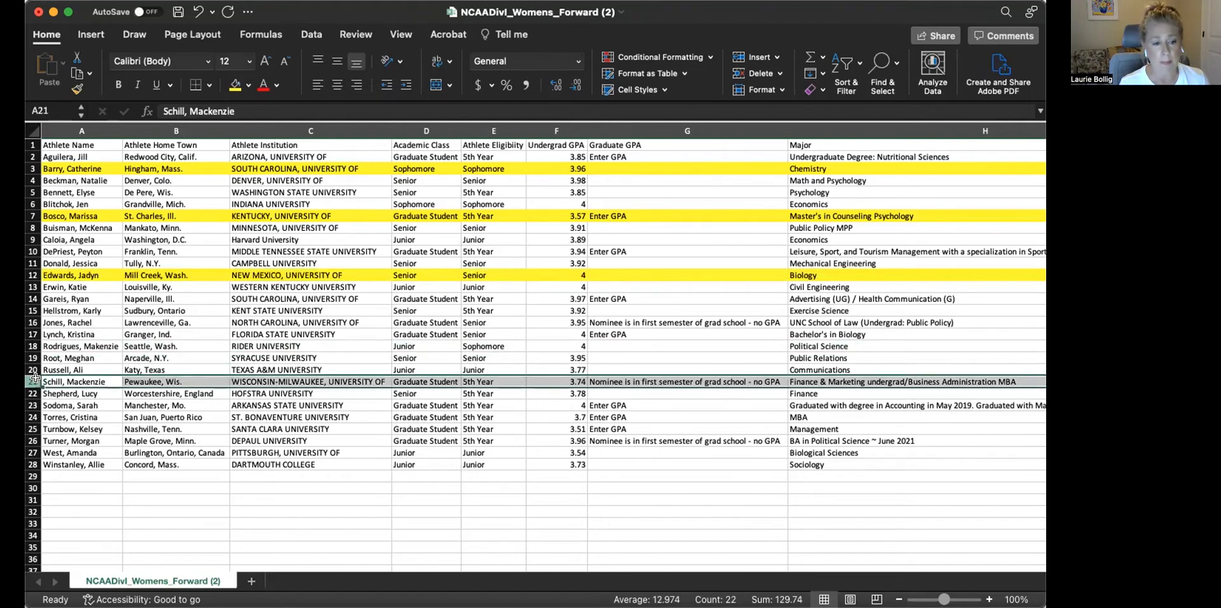
pyautogui.click(248, 85)
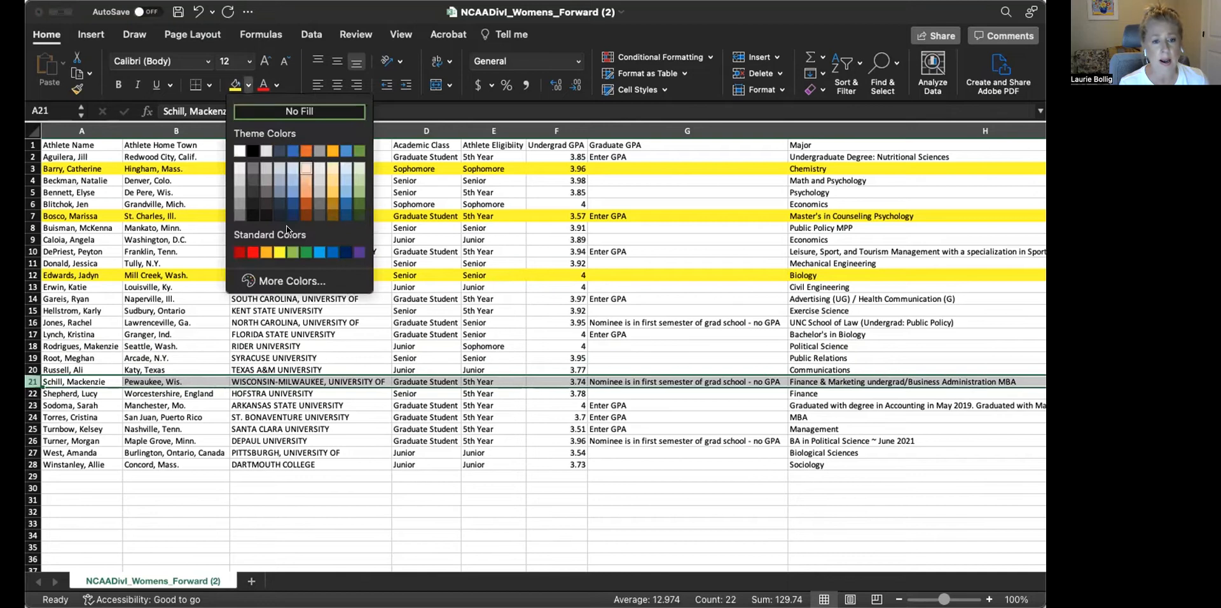
pyautogui.click(315, 248)
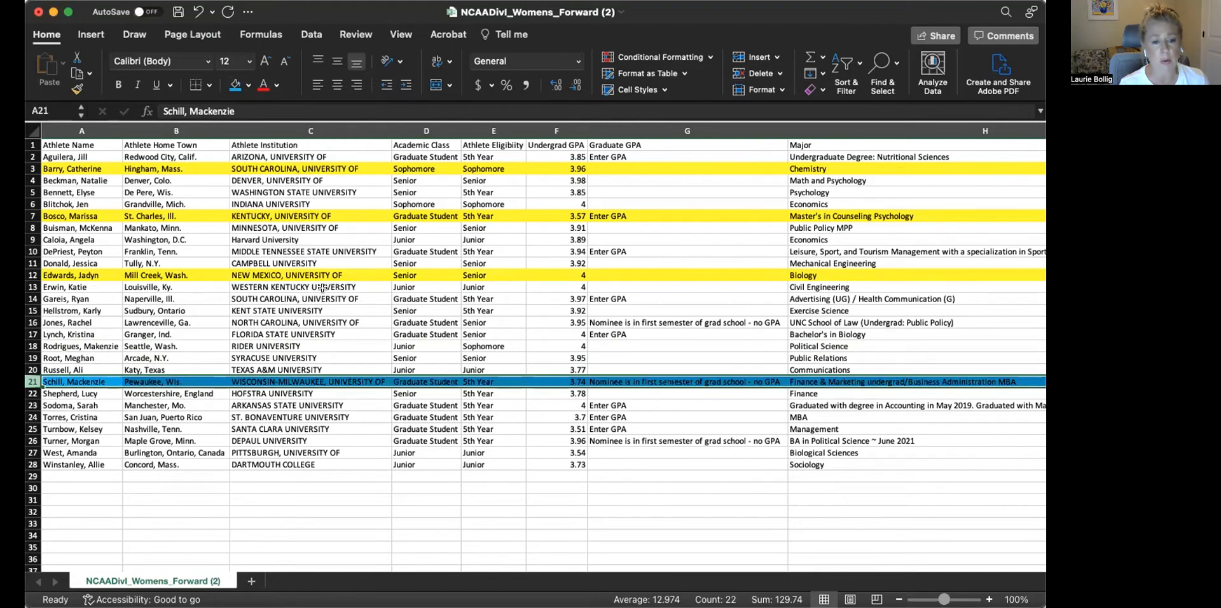
pyautogui.click(248, 85)
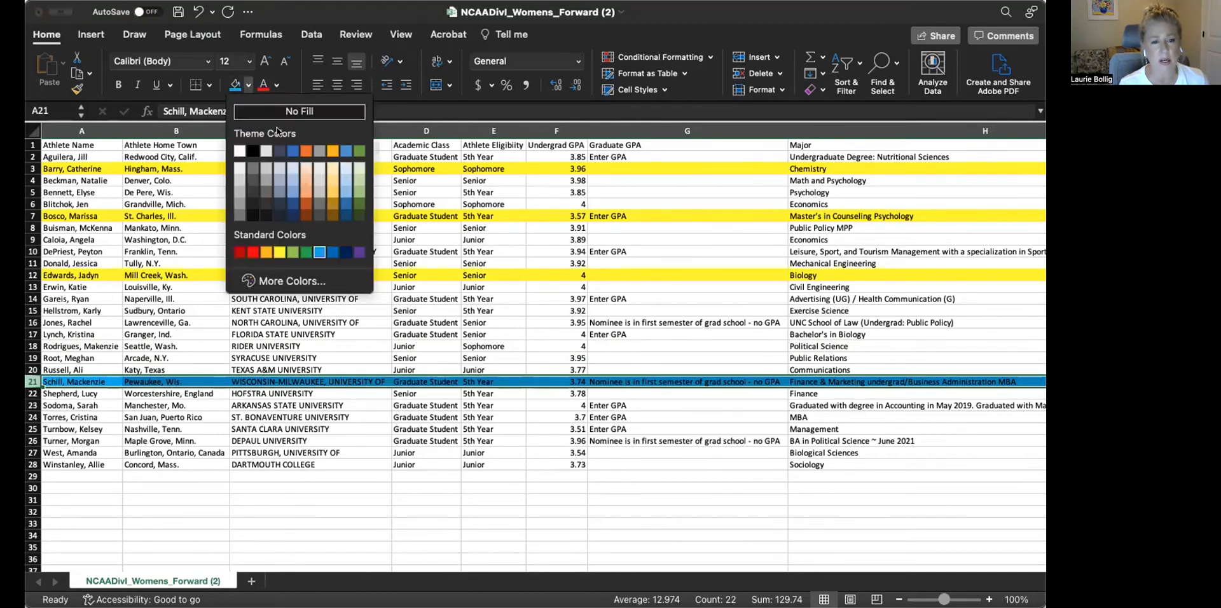
pyautogui.click(356, 177)
pyautogui.click(246, 405)
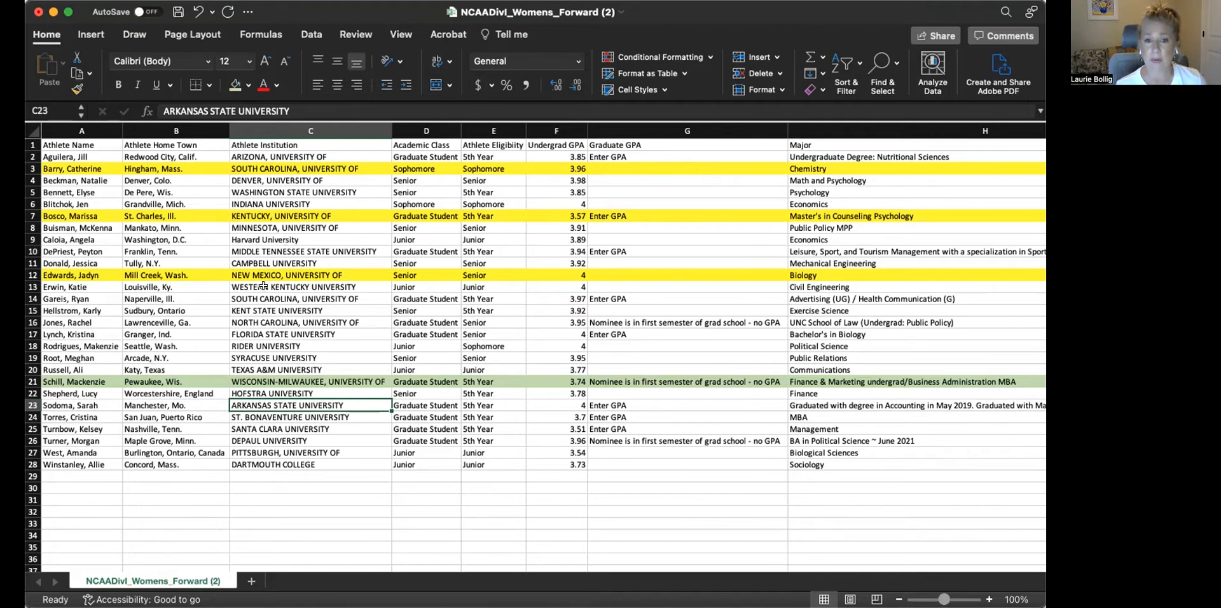
pyautogui.click(476, 224)
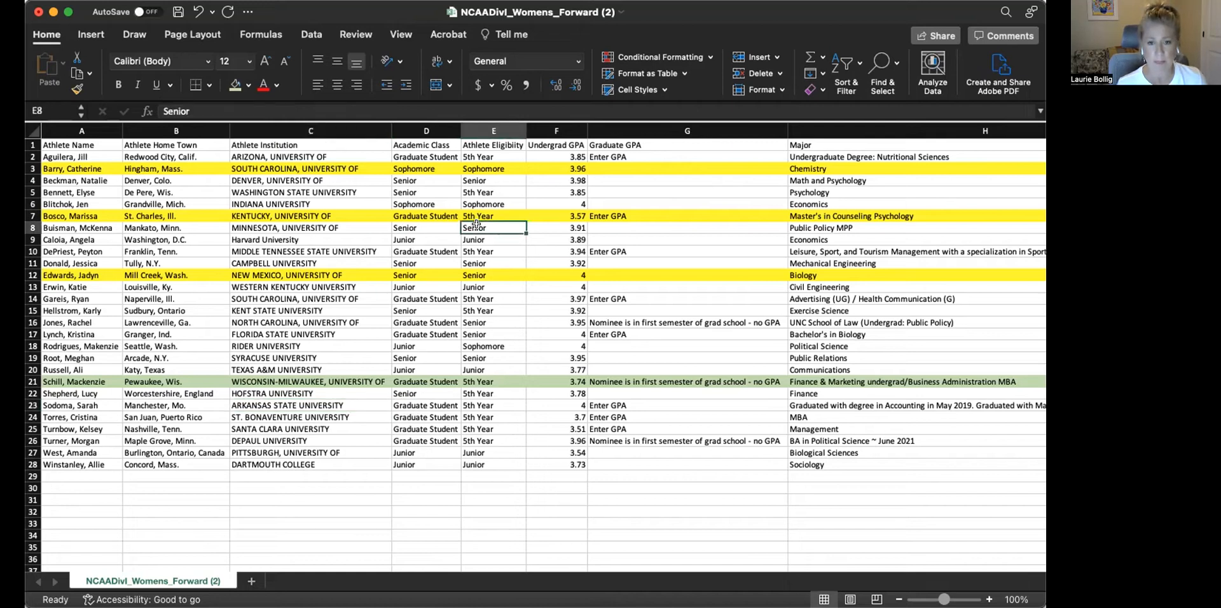
pyautogui.press('Right')
pyautogui.press('Right')
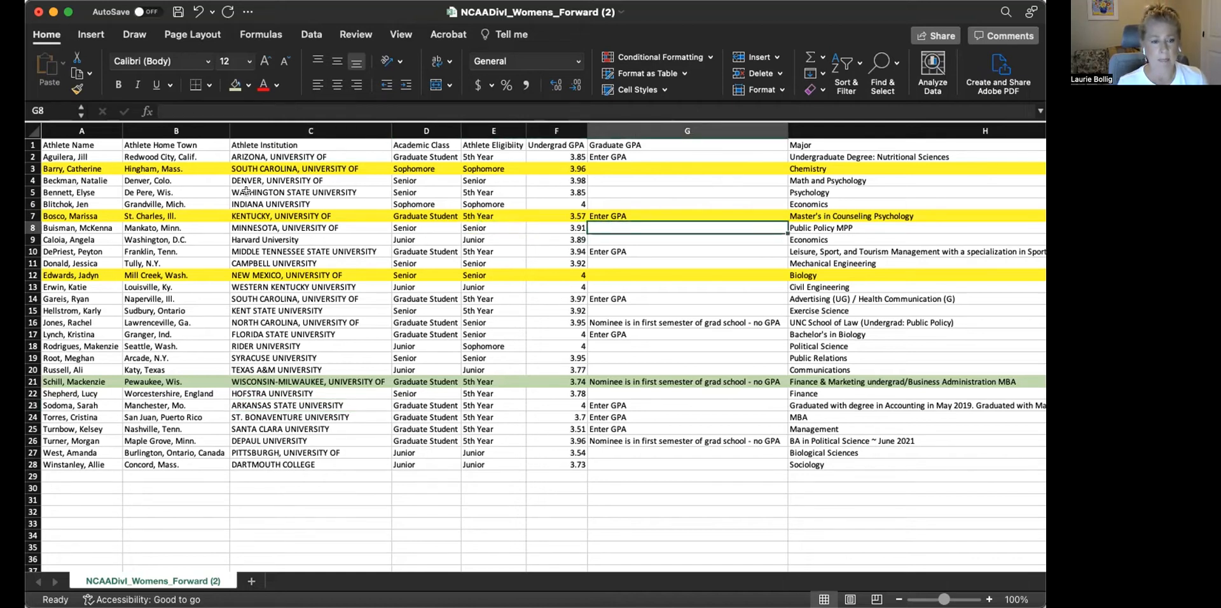
# - Delete the Athlete Home Town column from the nominee sheet
pyautogui.click(160, 130)
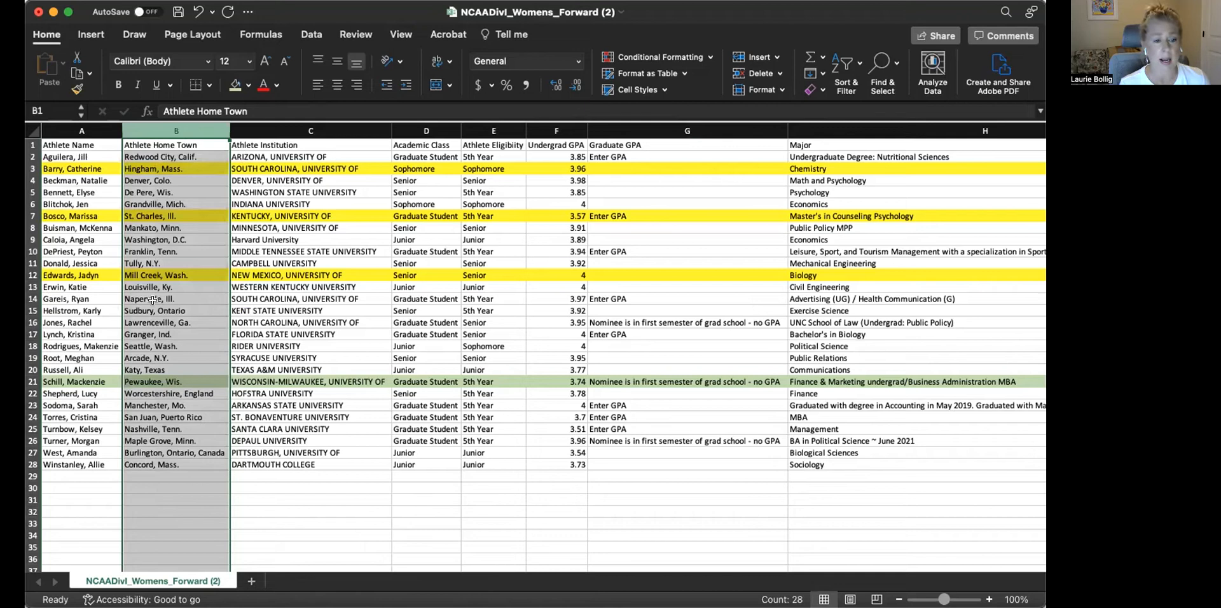
pyautogui.click(156, 345)
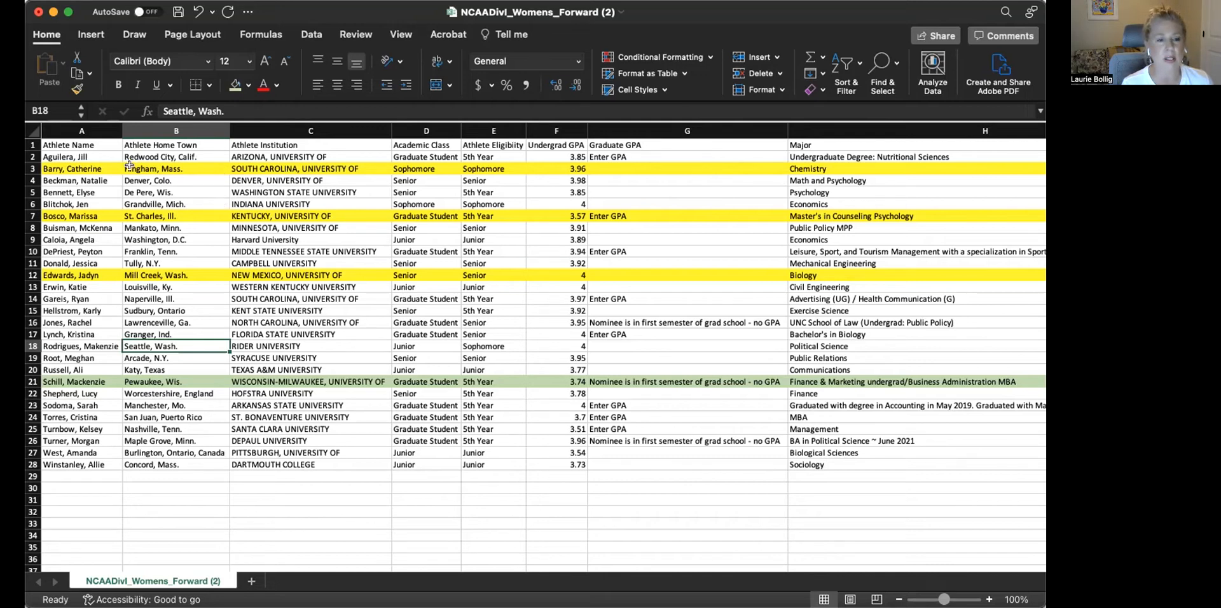
pyautogui.click(148, 129)
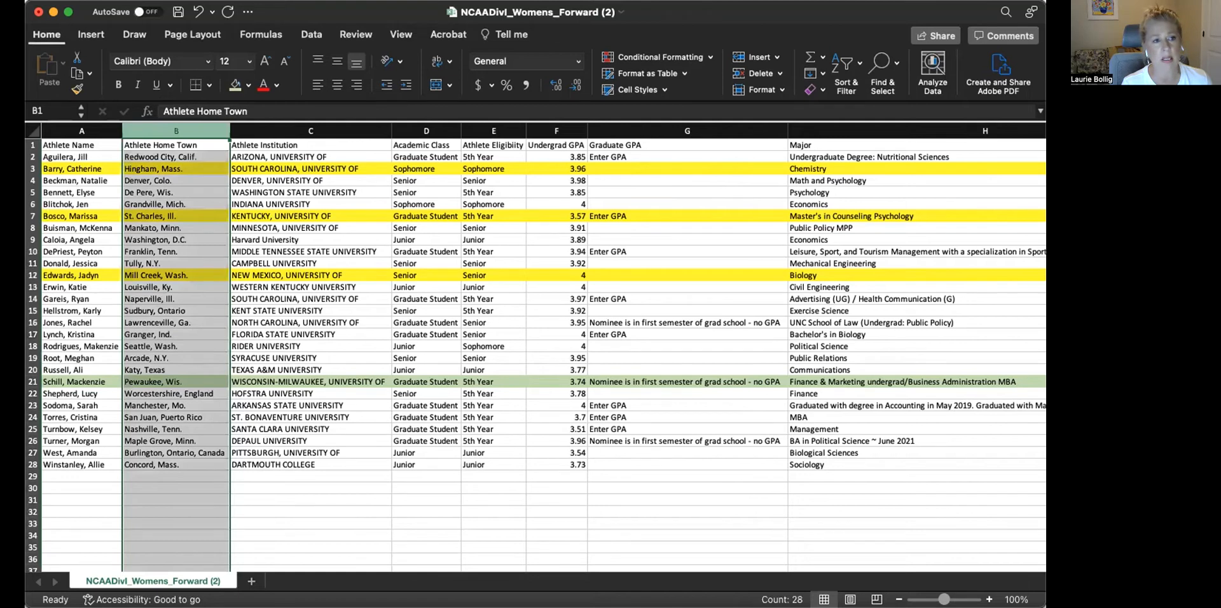
pyautogui.click(26, 0)
pyautogui.click(33, 119)
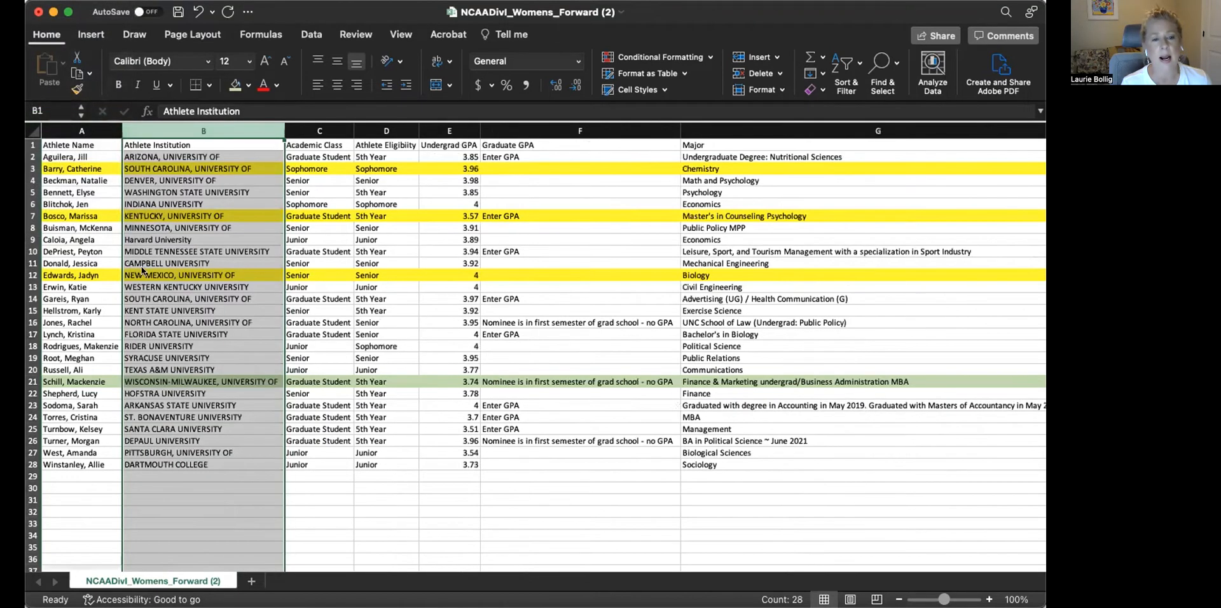
# - Select the Major column and enlarge the workbook window to bring the game record columns into view
pyautogui.click(743, 130)
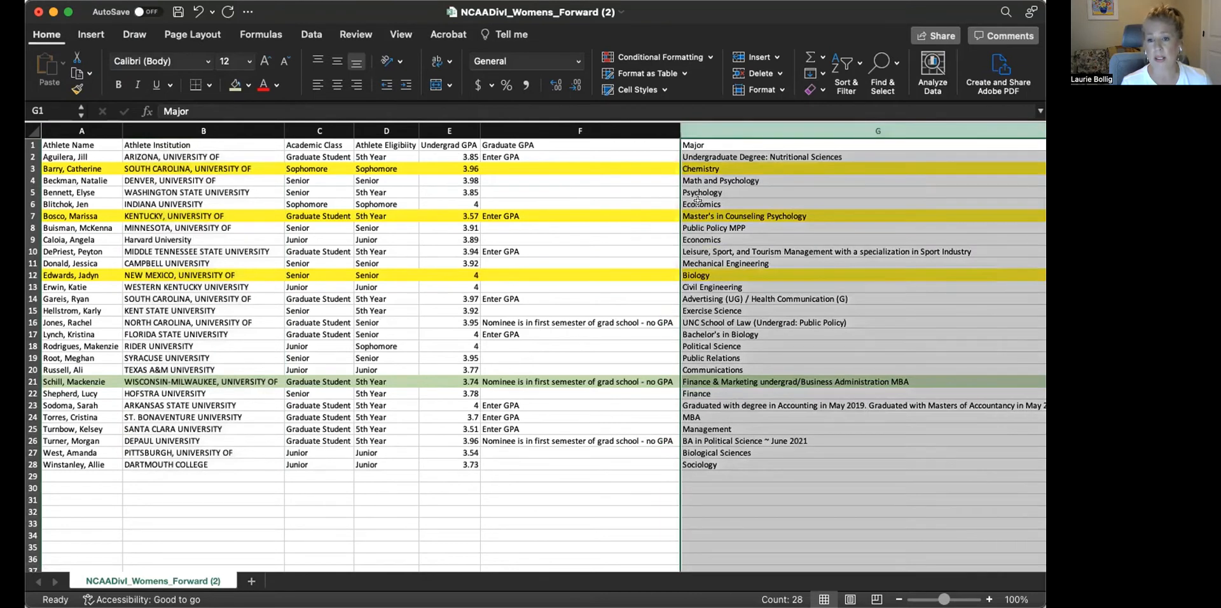
pyautogui.moveTo(1046, 286); pyautogui.dragTo(1137, 286)
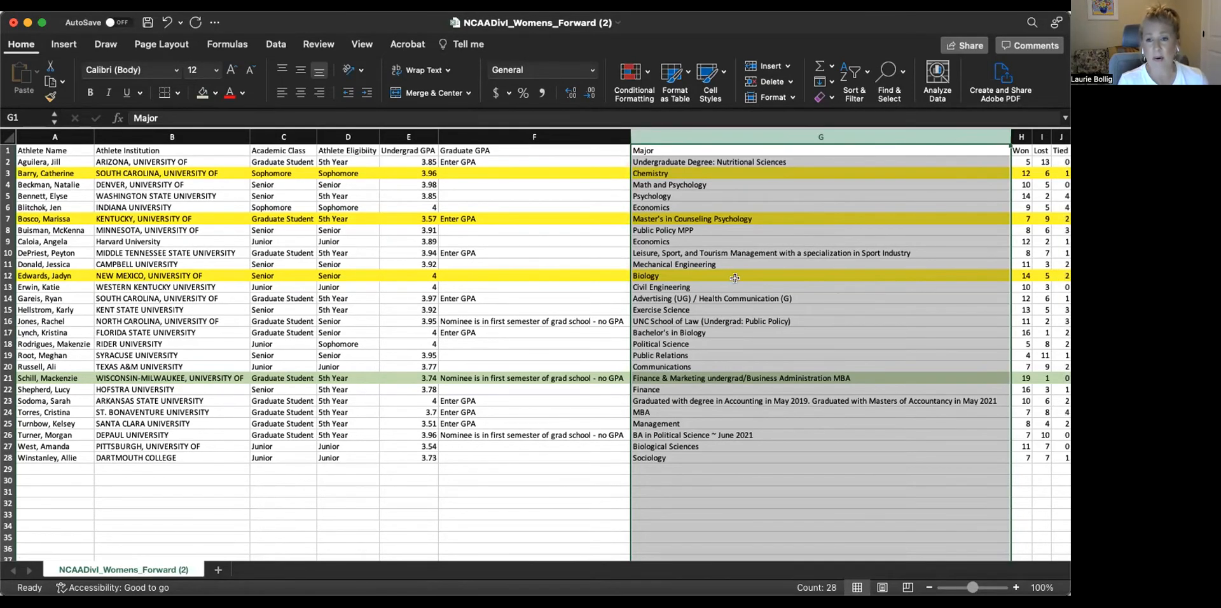
# - Switch to the Best Practices AAA Voting presentation in the Chrome browser
pyautogui.click(740, 174)
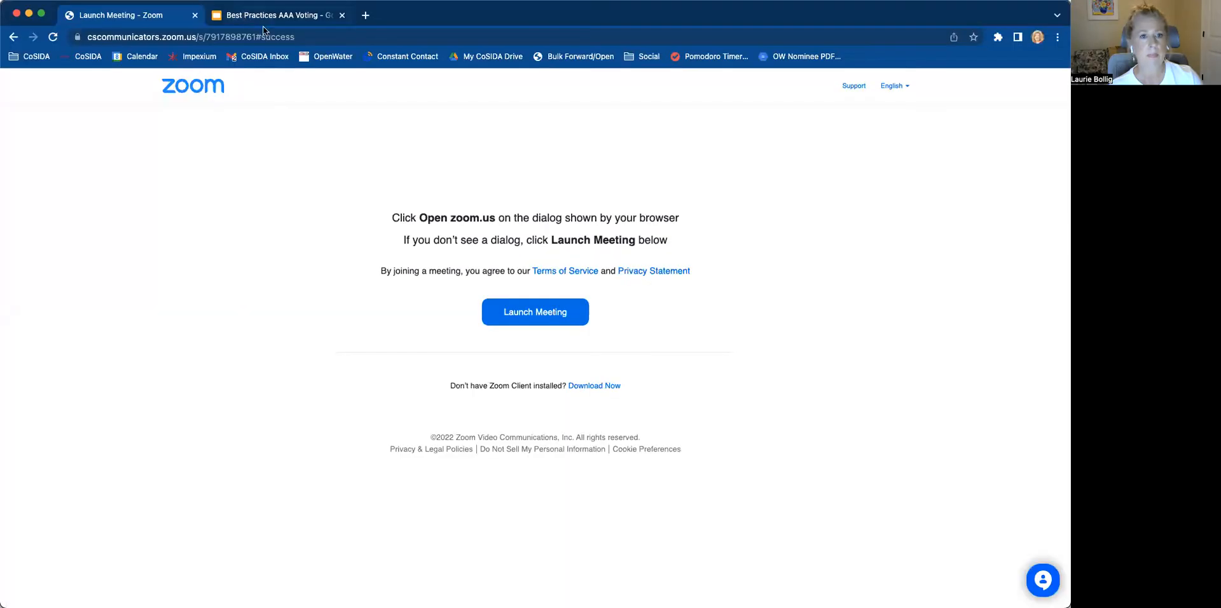
pyautogui.click(264, 18)
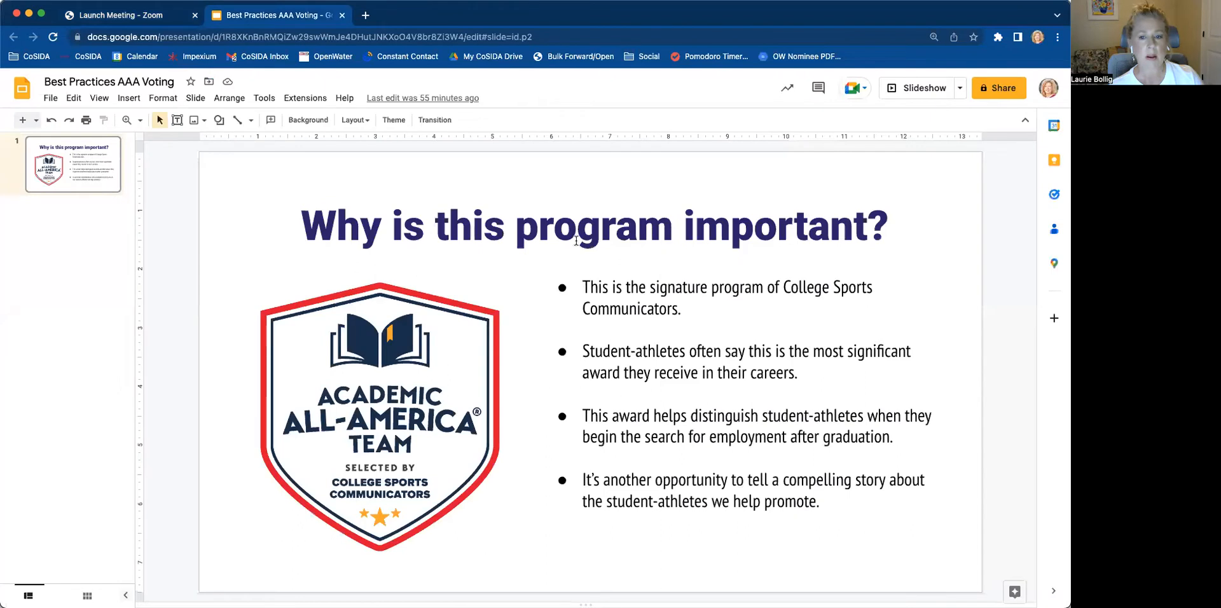